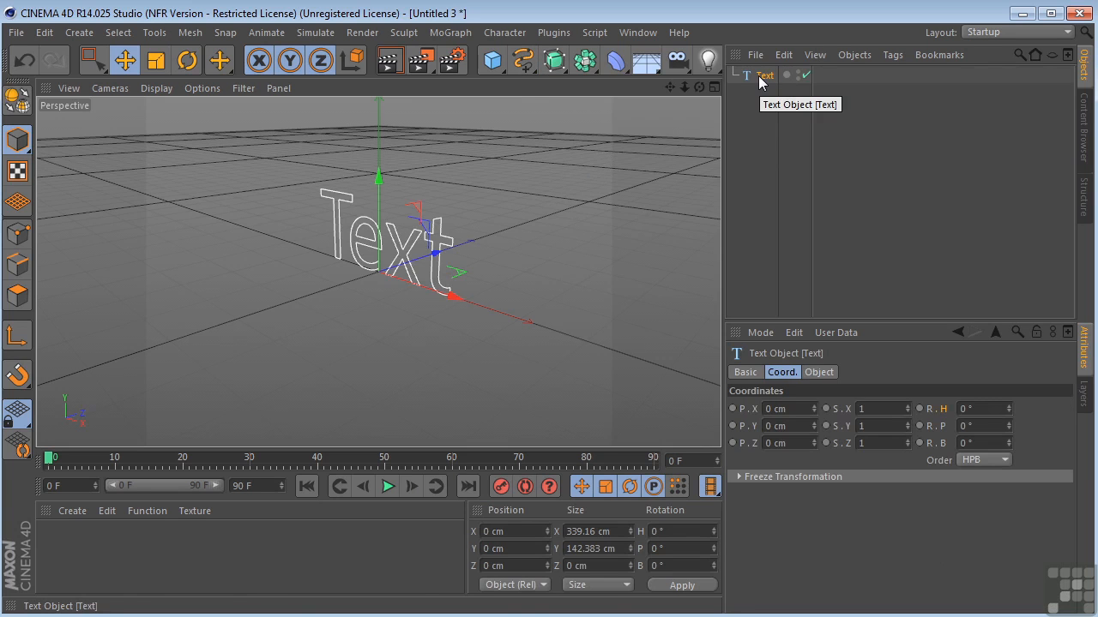
Change the wording of the Text spline object to "Cameras"
left_click(759, 78, "ctrl")
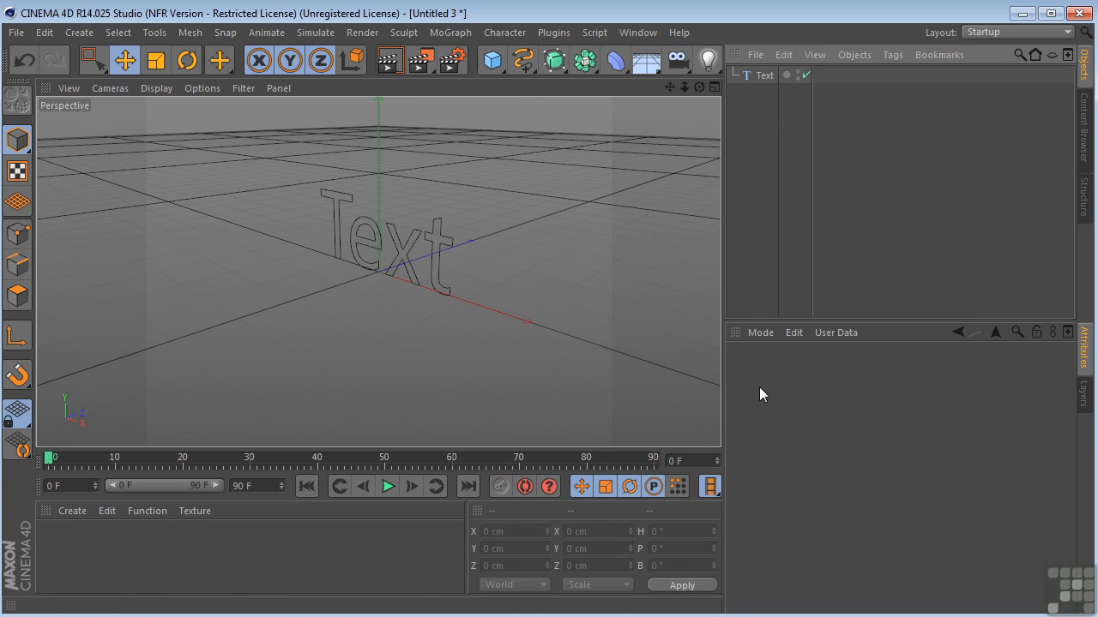
left_click(763, 76)
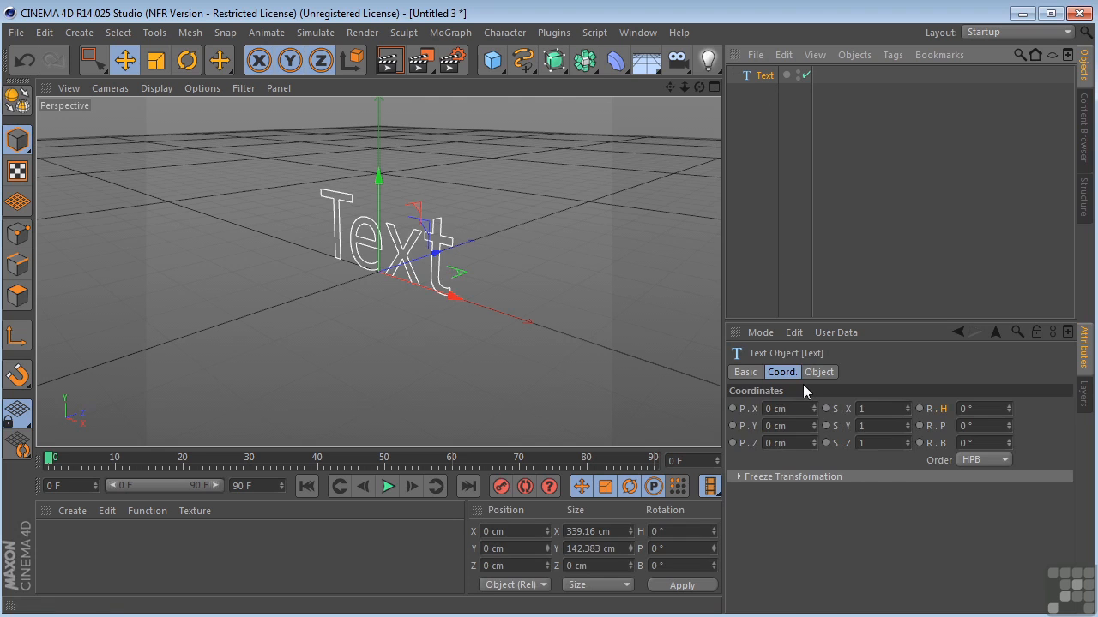
left_click(815, 372)
left_click(791, 408)
key("BackSpace")
key("BackSpace")
key("BackSpace")
key("BackSpace")
type("Cameras")
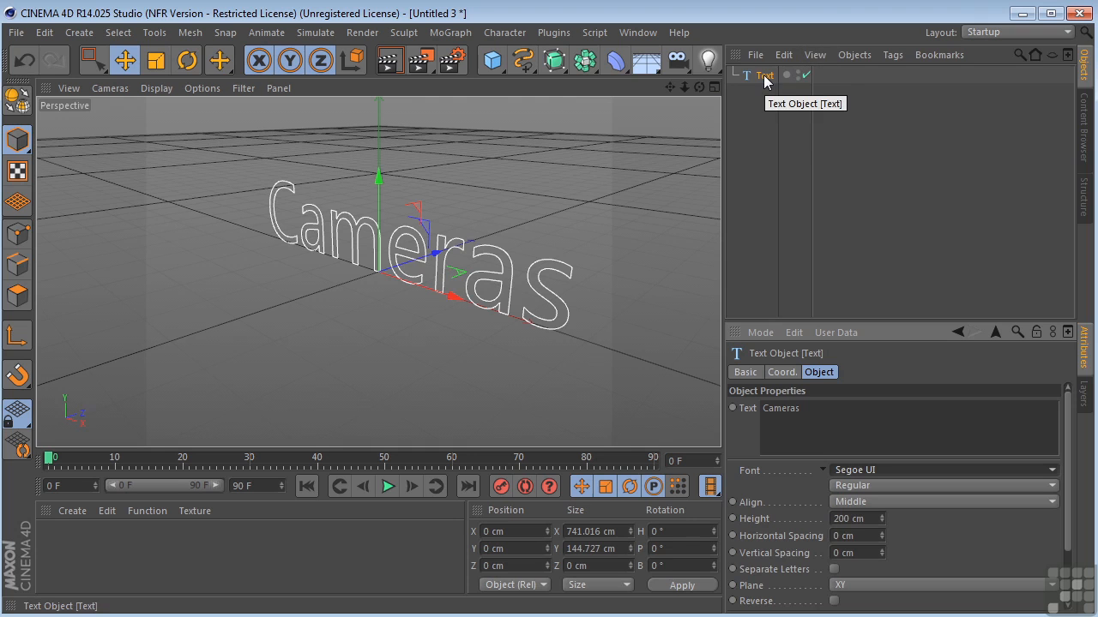
Duplicate the text object and rename the original as "cameras"
left_click_drag(764, 77, 762, 102, "ctrl")
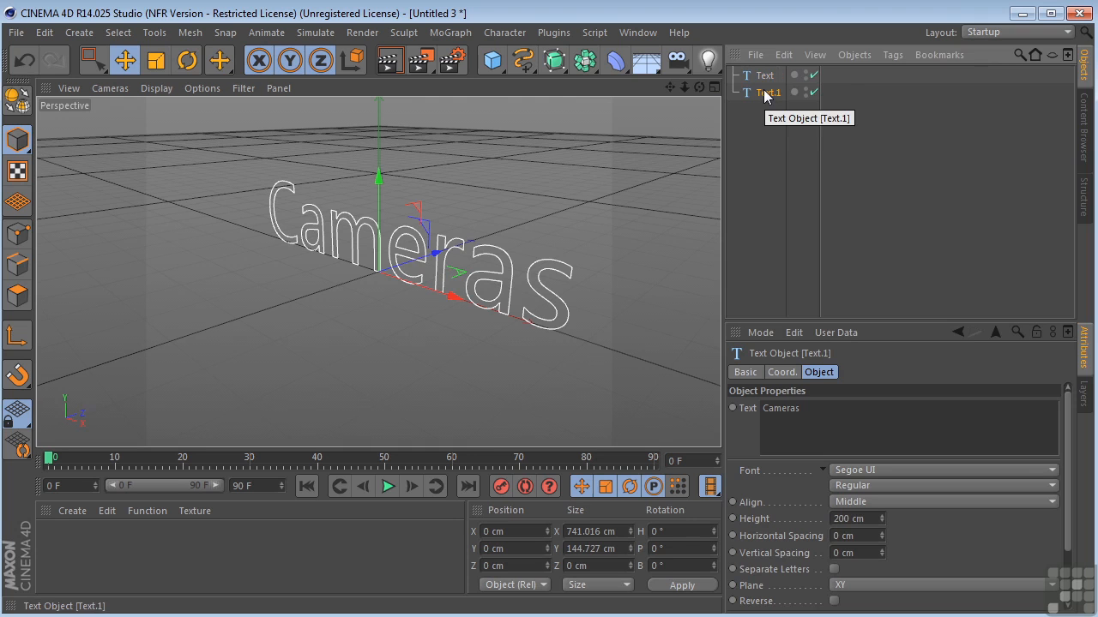
double_click(767, 75)
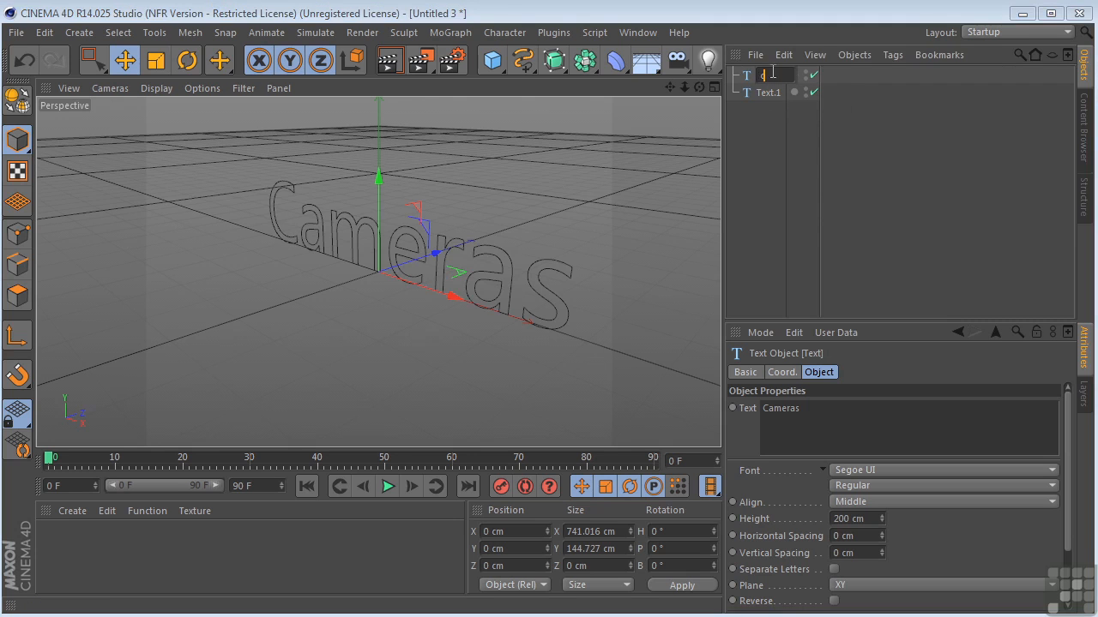
type("cameras")
key("Return")
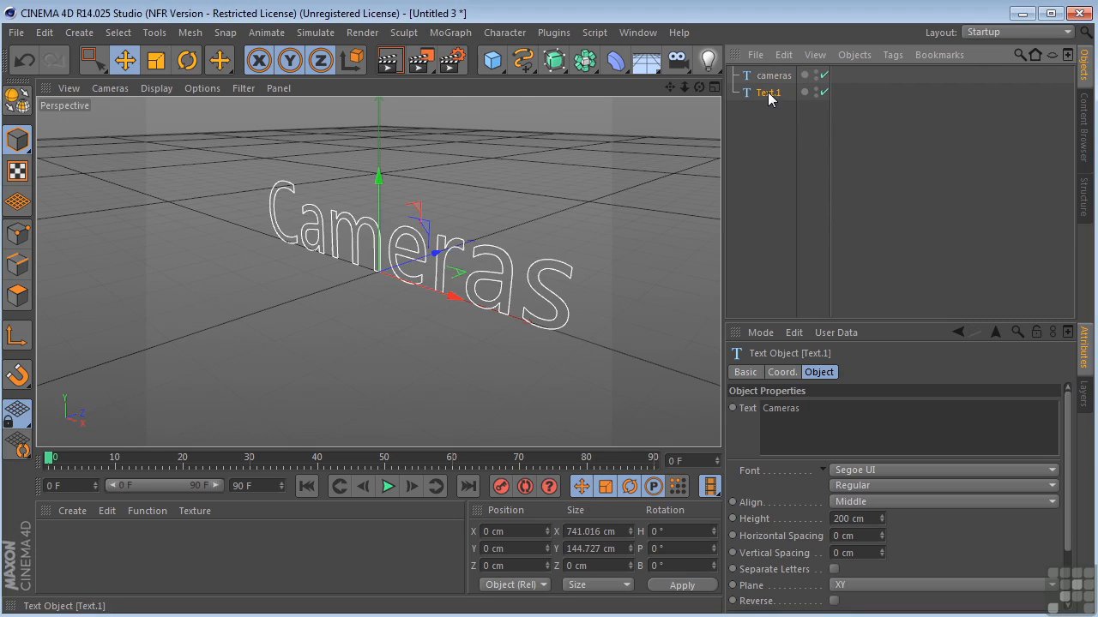
Rename the duplicated text object as "are" and set its text to "Are"
double_click(767, 93)
type("are")
key("Return")
left_click(822, 407)
key("ctrl+a")
type("Are")
key("Return")
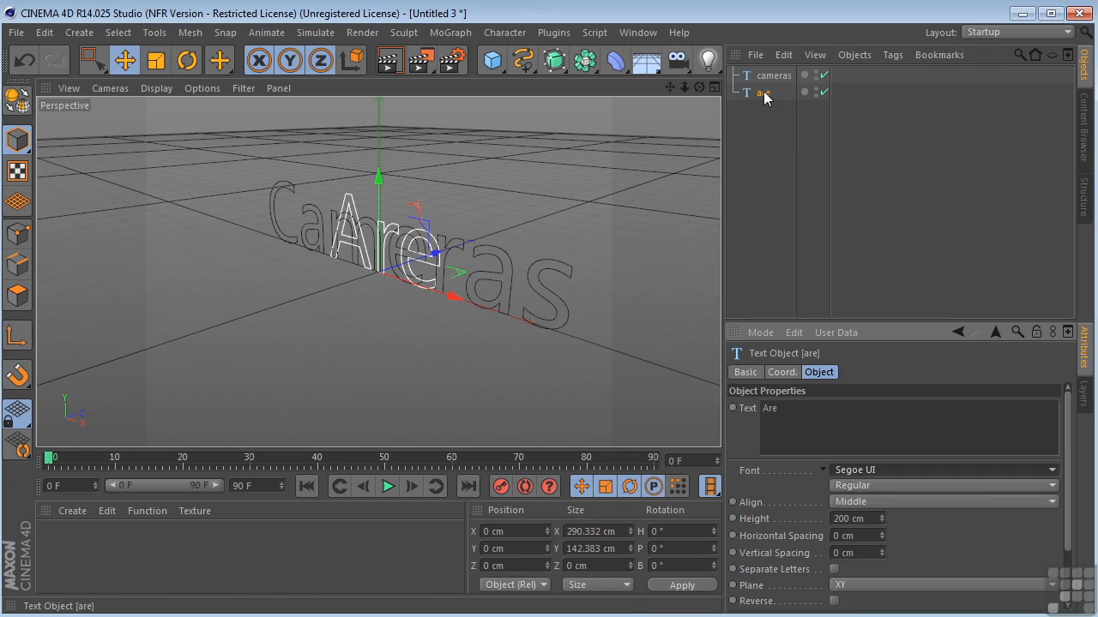
Duplicate the "are" object, rename the copy as "Fun" and set its text to "Fun"
left_click_drag(766, 97, 765, 109, "ctrl")
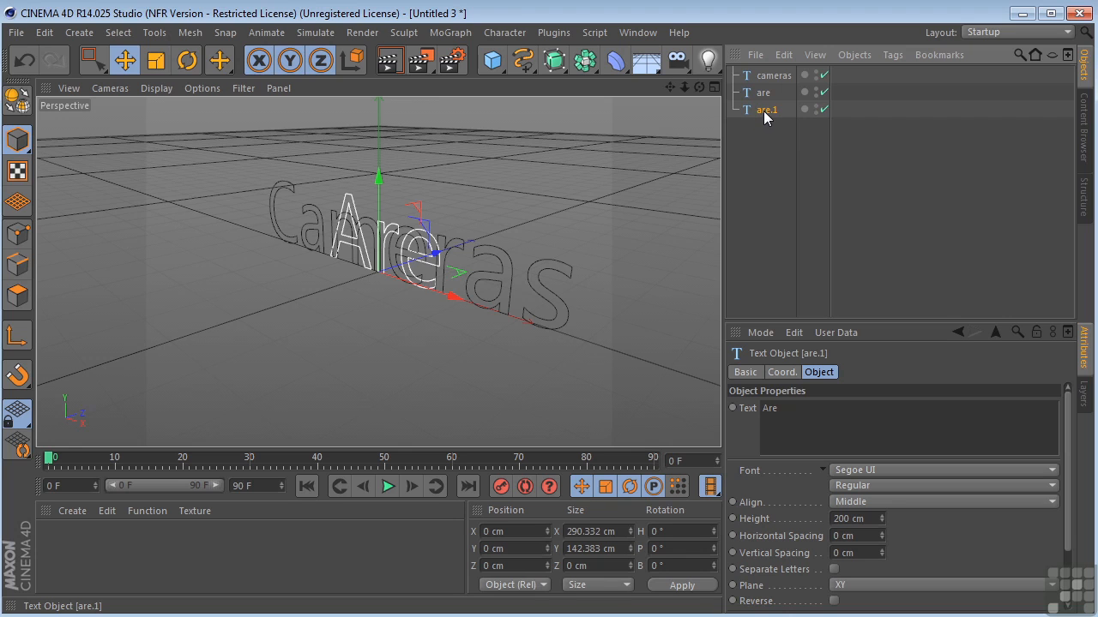
double_click(764, 111)
type("F")
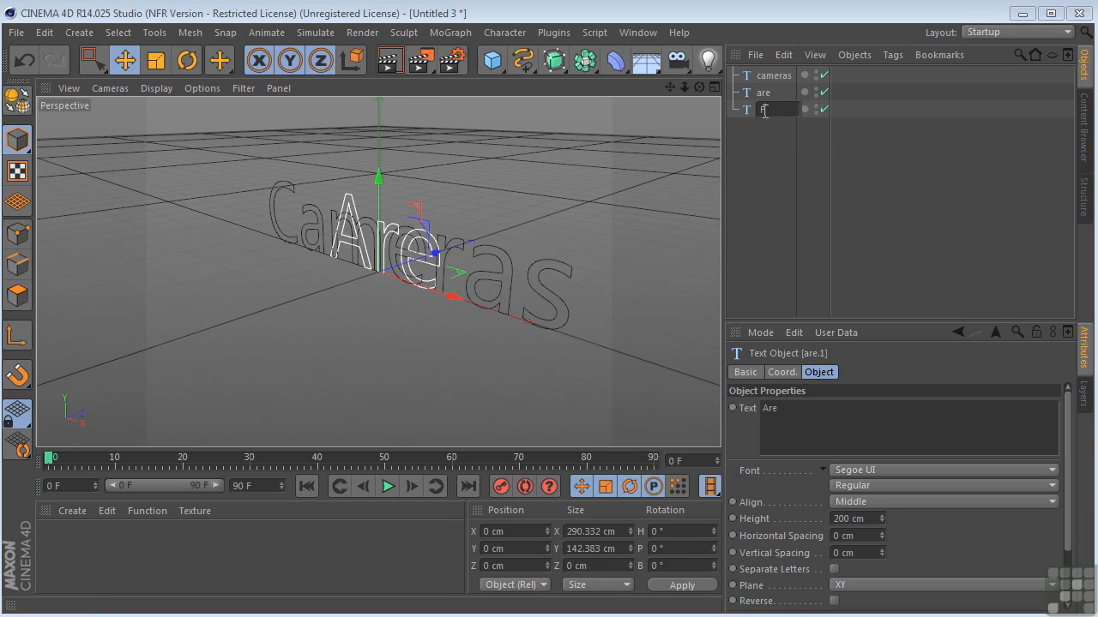
type("un")
key("Return")
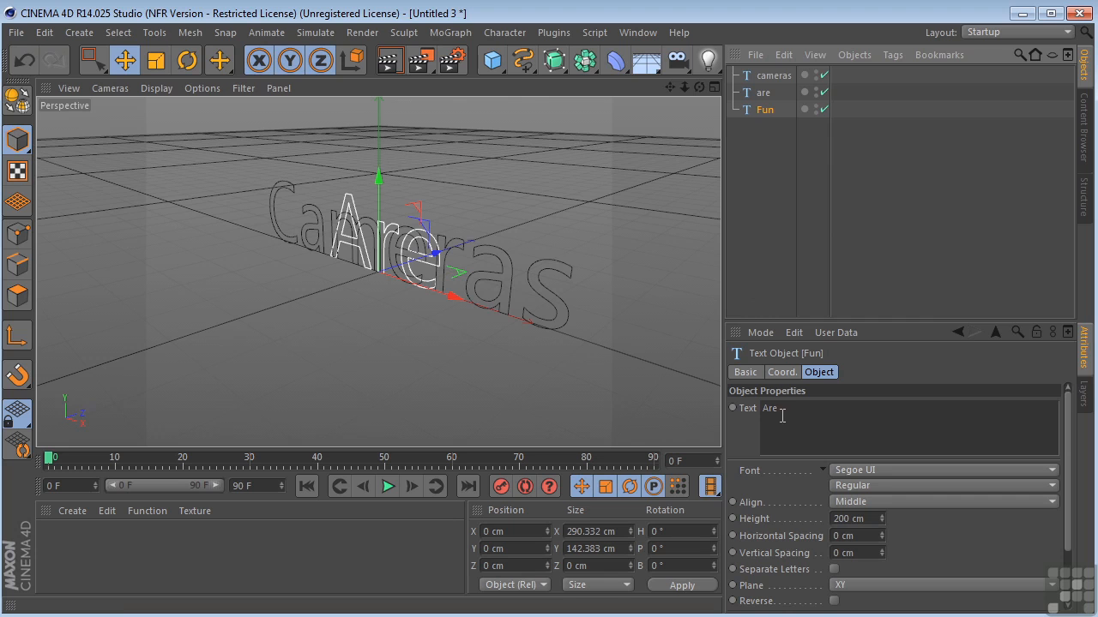
left_click_drag(783, 410, 729, 401)
type("Fun")
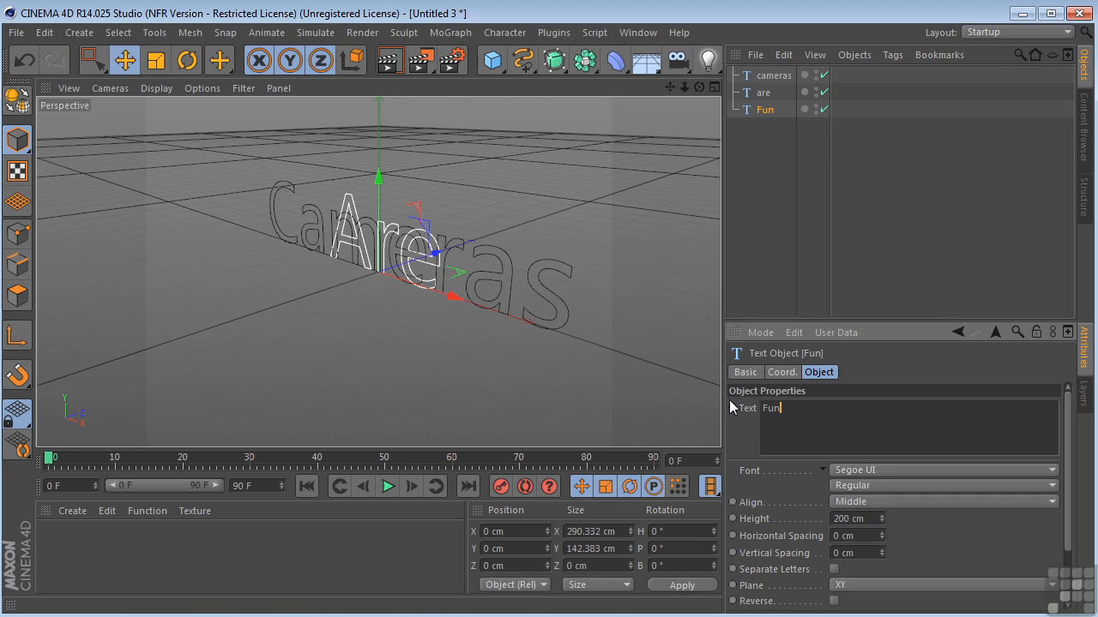
key("Tab")
Move the "are" text in the Top view to about X -909 cm and Z 1168 cm
middle_click(463, 267)
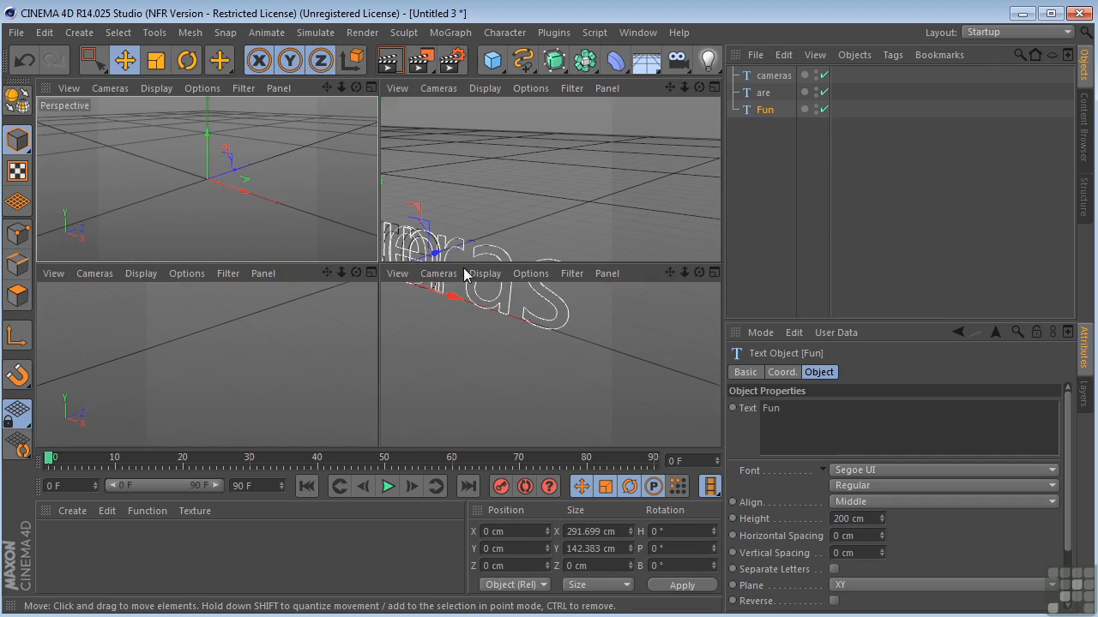
middle_click(515, 185)
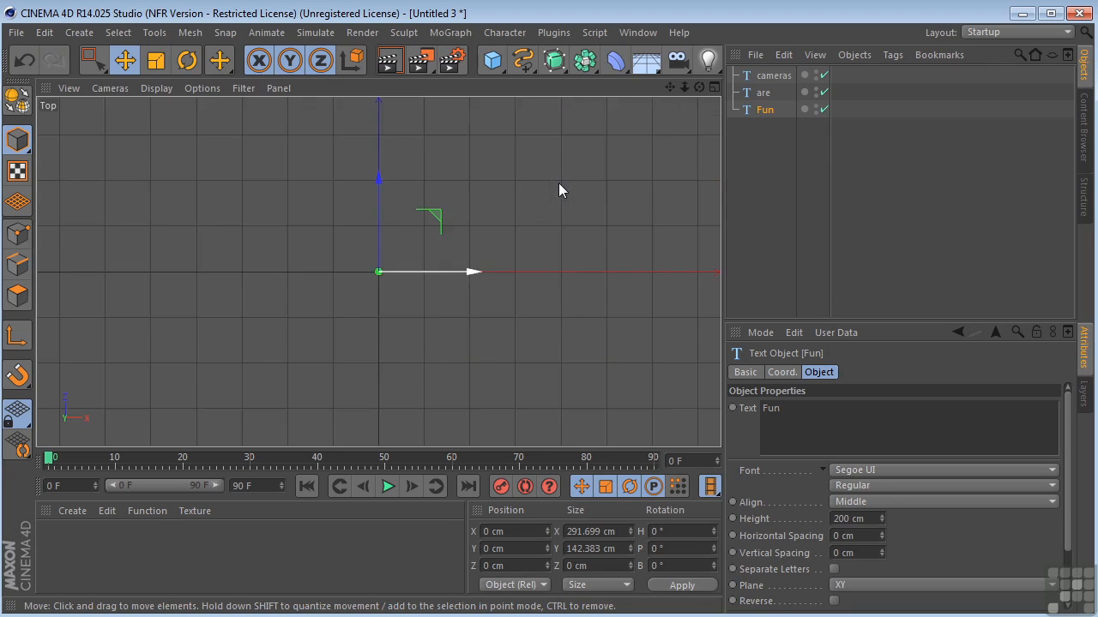
left_click_drag(669, 88, 593, 177)
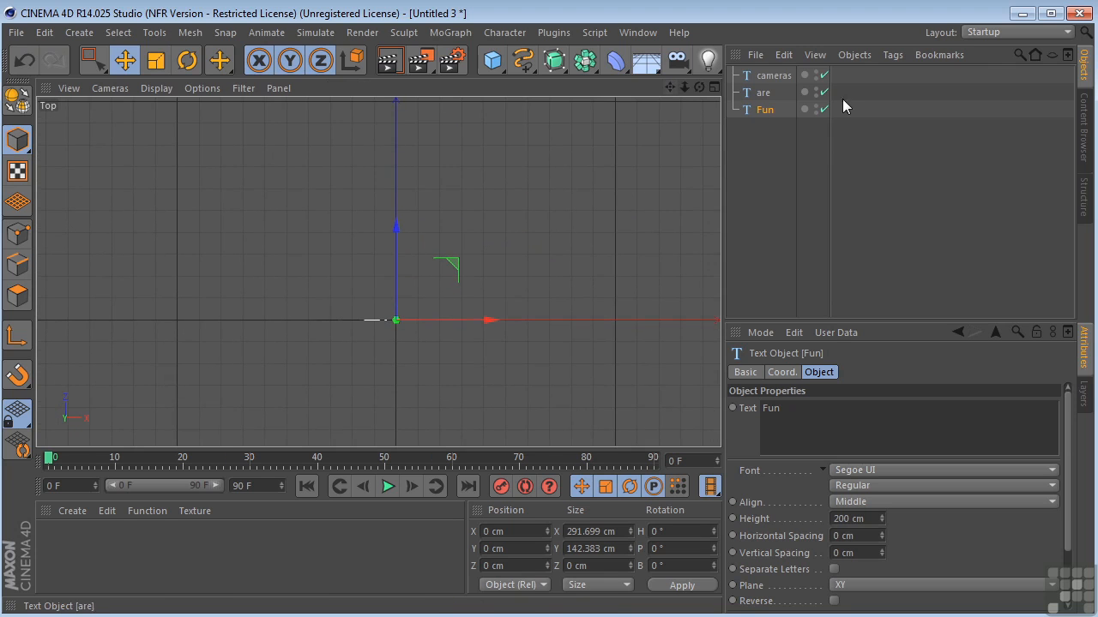
left_click(763, 75)
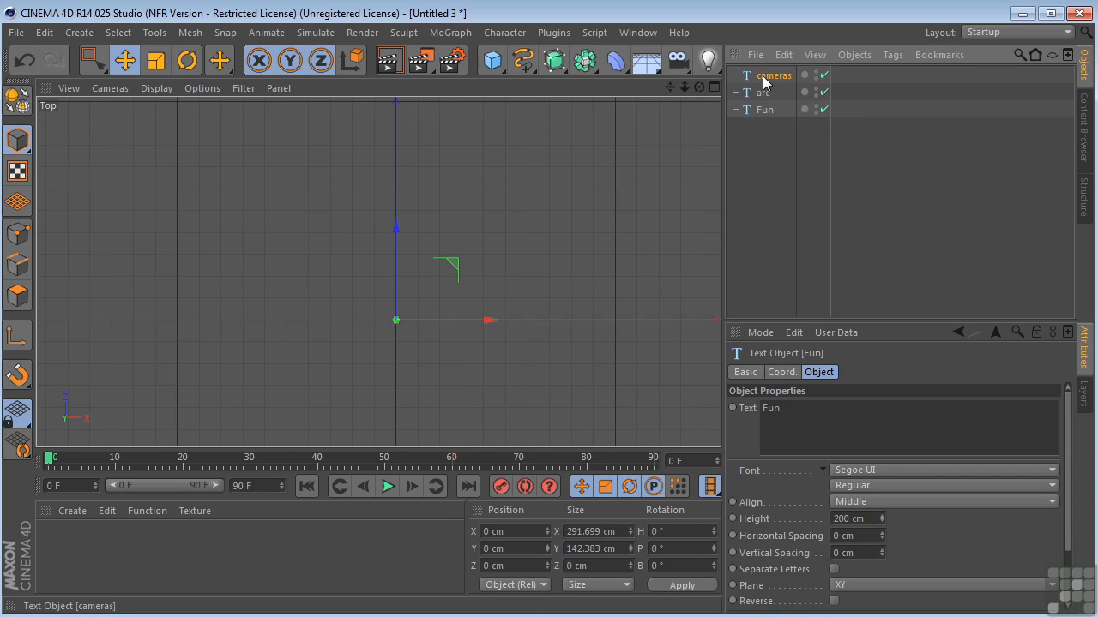
left_click(762, 93)
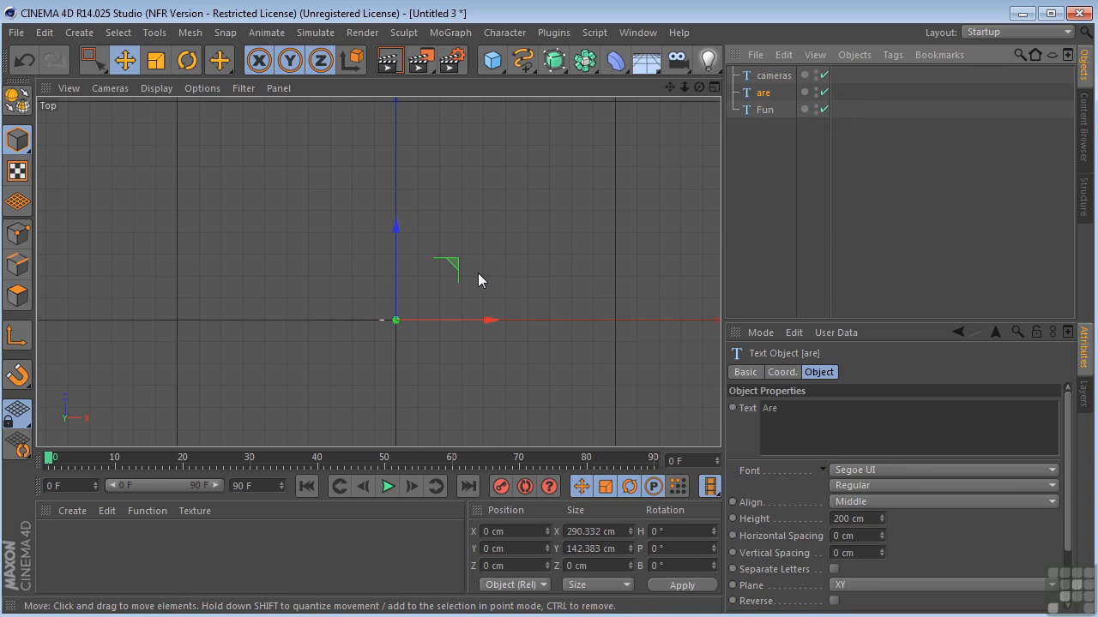
left_click_drag(456, 265, 258, 82)
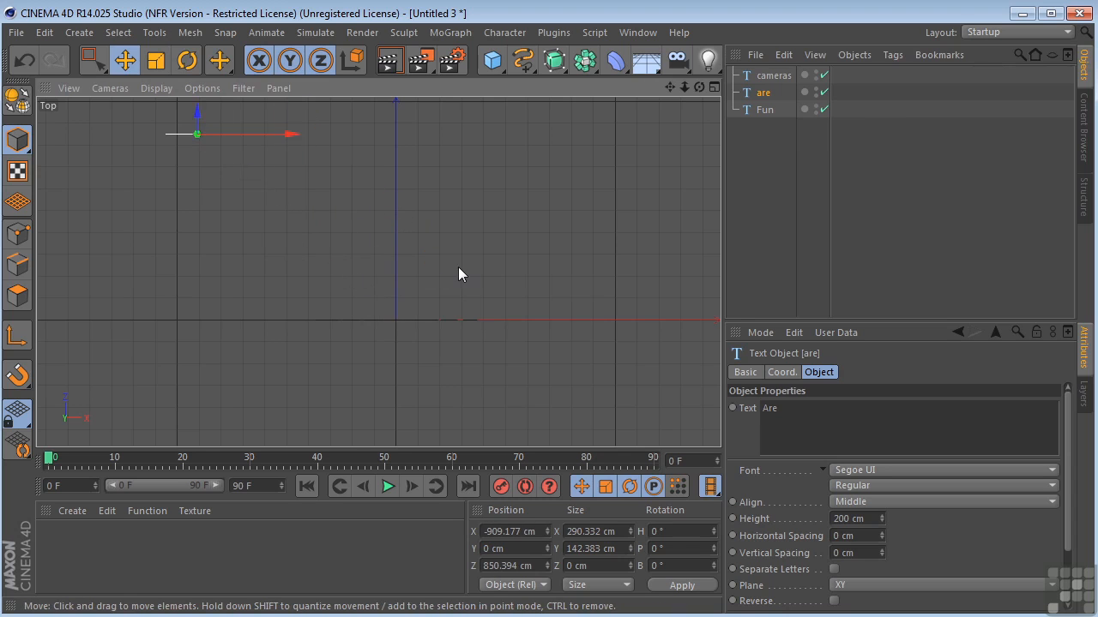
scroll(633, 236, "down", 3)
left_click_drag(397, 154, 397, 113)
Move the "Fun" text in the Top view to about X 435 cm and Z 2226 cm
left_click(769, 110)
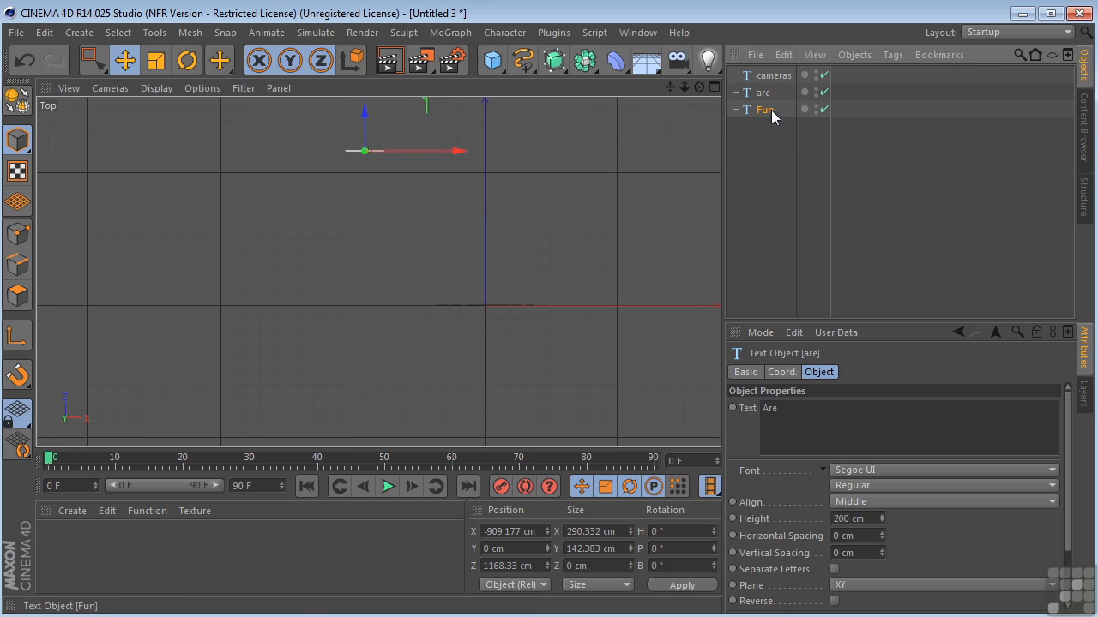
left_click_drag(492, 223, 515, 1)
scroll(507, 264, "down", 3)
left_click_drag(670, 87, 583, 166)
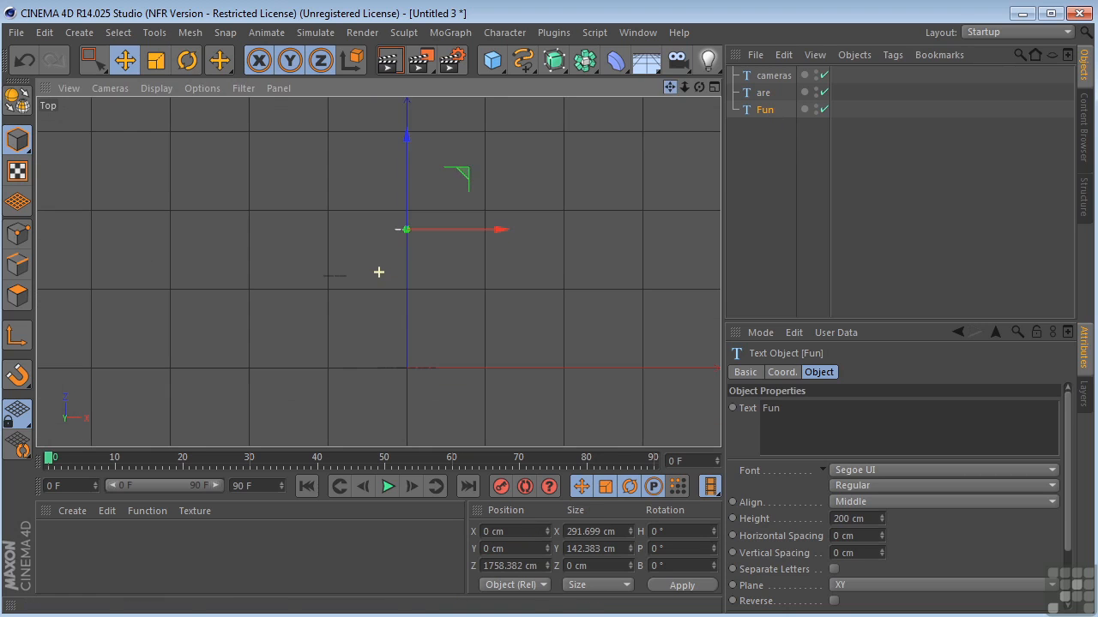
left_click_drag(458, 176, 493, 139)
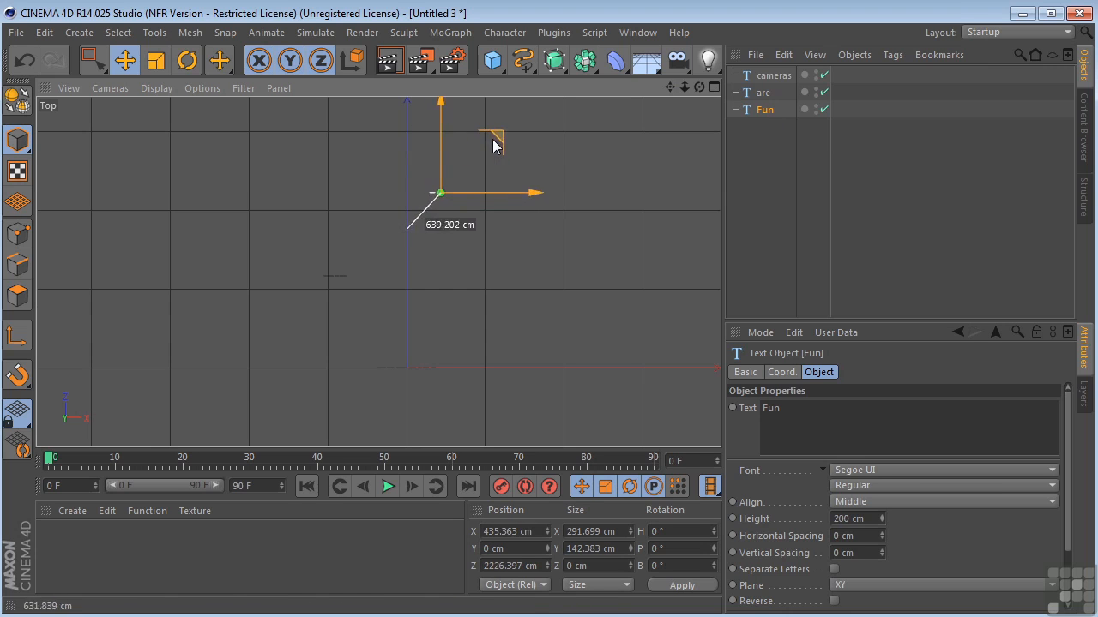
Move the "are" text in the Perspective view to about X -2011 cm and raise it to about Y 548 cm
middle_click(445, 311)
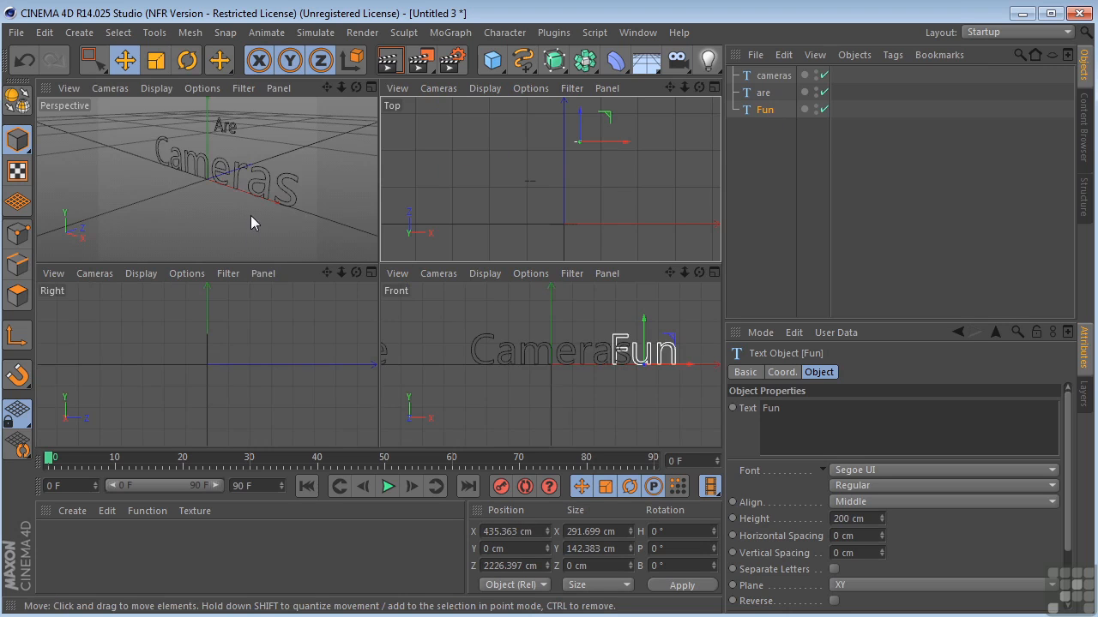
middle_click(258, 203)
left_click_drag(669, 89, 609, 149)
left_click_drag(701, 87, 656, 96)
left_click(763, 92)
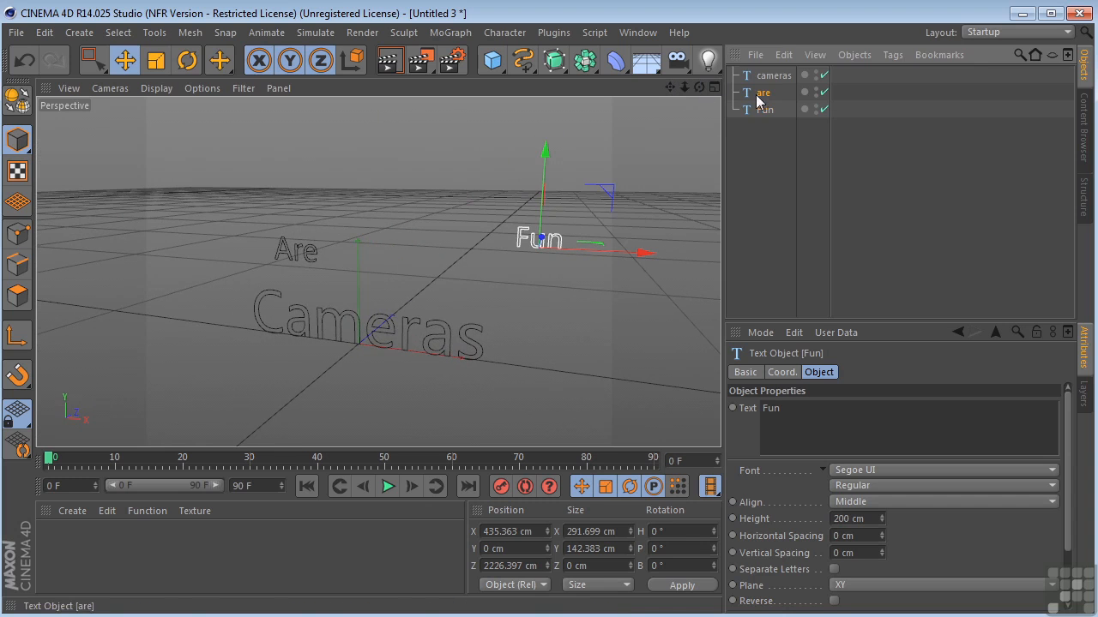
left_click_drag(385, 269, 233, 268)
left_click_drag(142, 182, 146, 100)
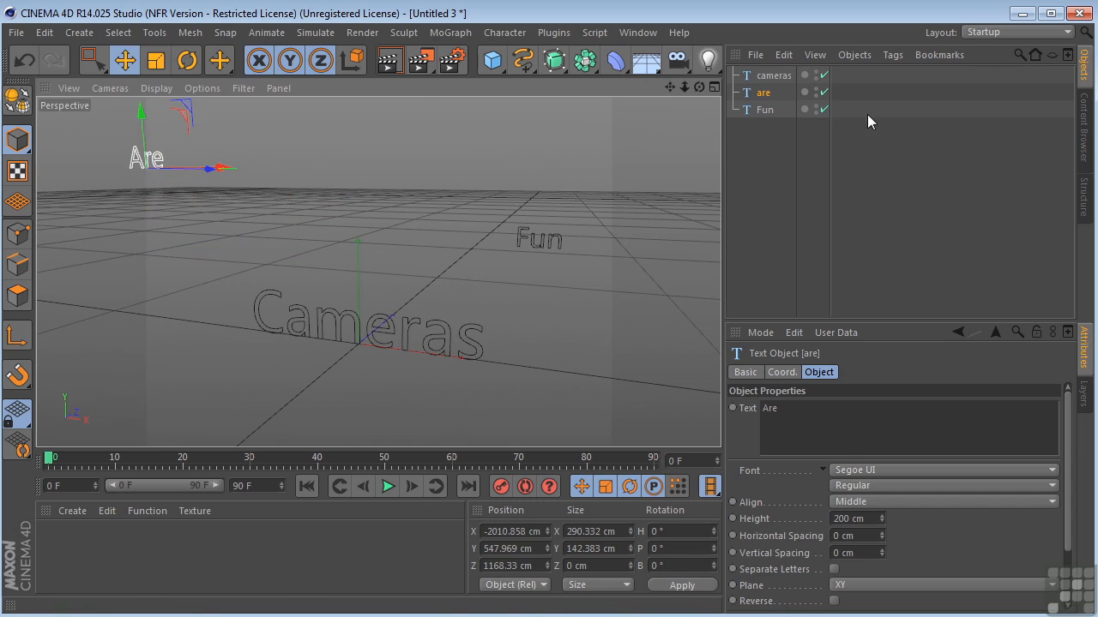
Move the "Fun" text up and far back to about X -917 cm, Y 702 cm and Z 7102 cm
left_click(761, 110)
left_click_drag(653, 252, 459, 244)
left_click(390, 221)
key("ctrl+z")
left_click_drag(391, 232, 472, 172)
left_click_drag(473, 118, 474, 77)
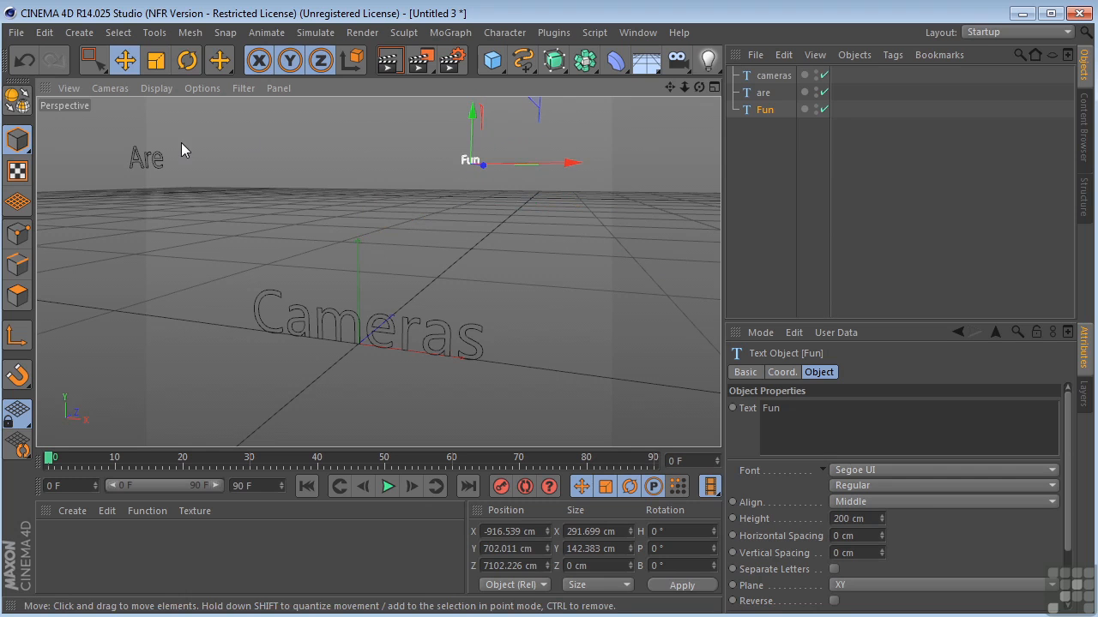
Frame the "cameras" text at an angle in the Perspective view and add an active camera from that viewpoint
left_click(771, 79)
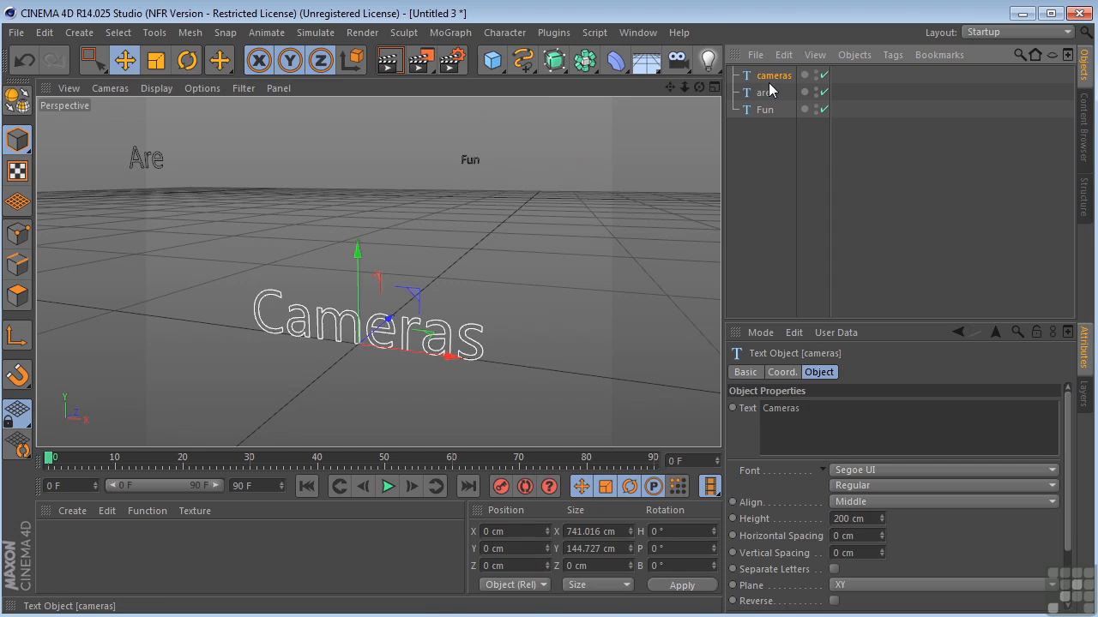
key("o")
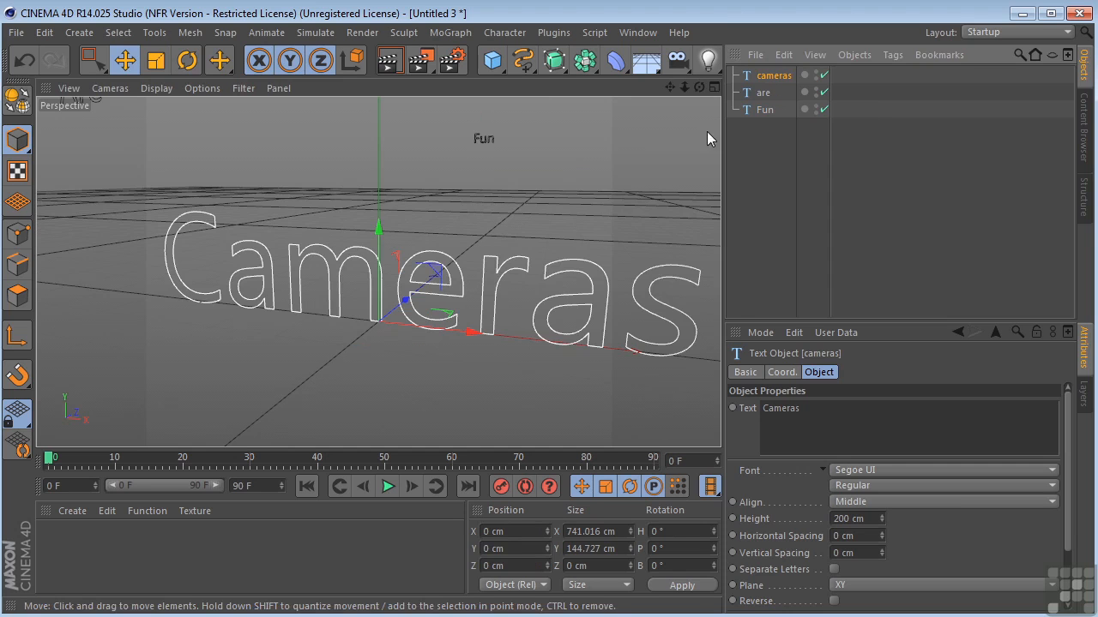
left_click_drag(700, 87, 637, 91)
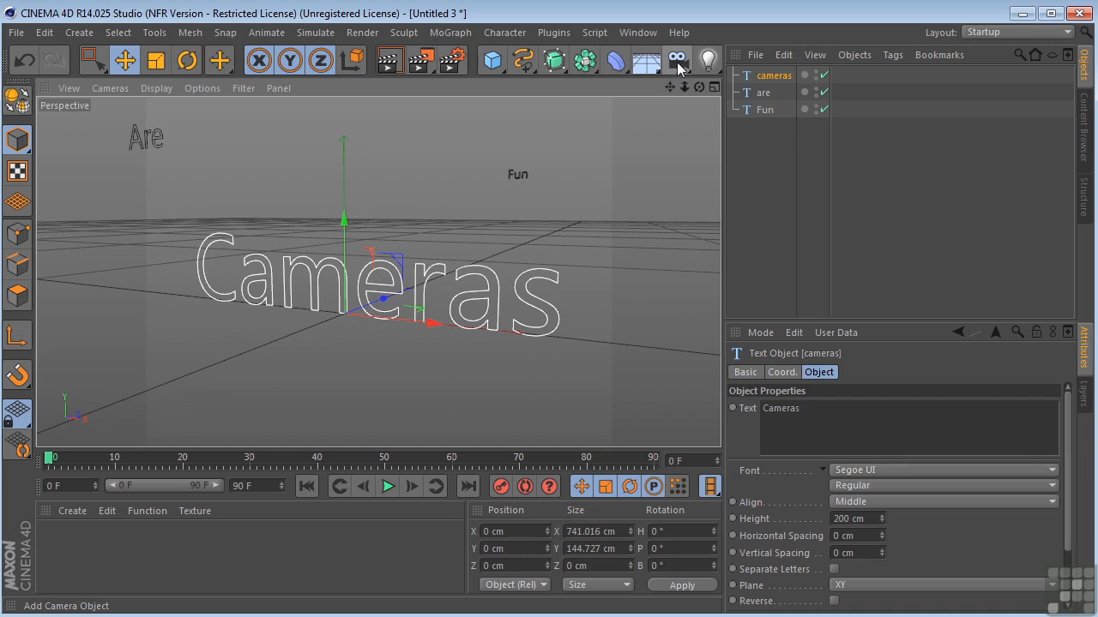
left_click(677, 62)
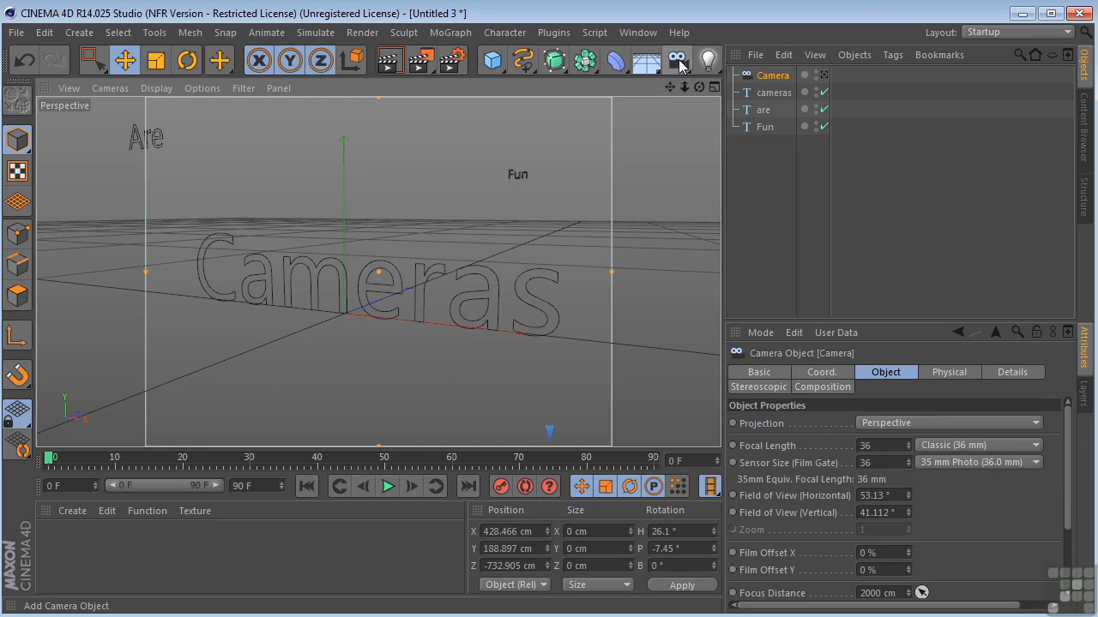
left_click(822, 77)
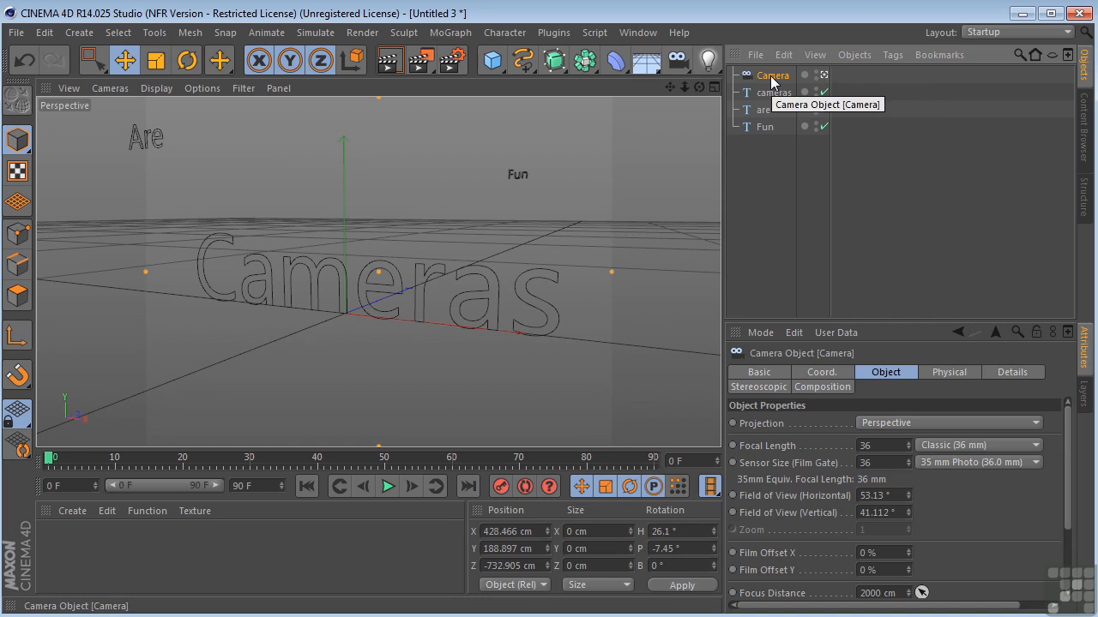
Keyframe the camera's X, Y and Z position, with the key at frame 10, and go to frame 30
left_click(815, 378)
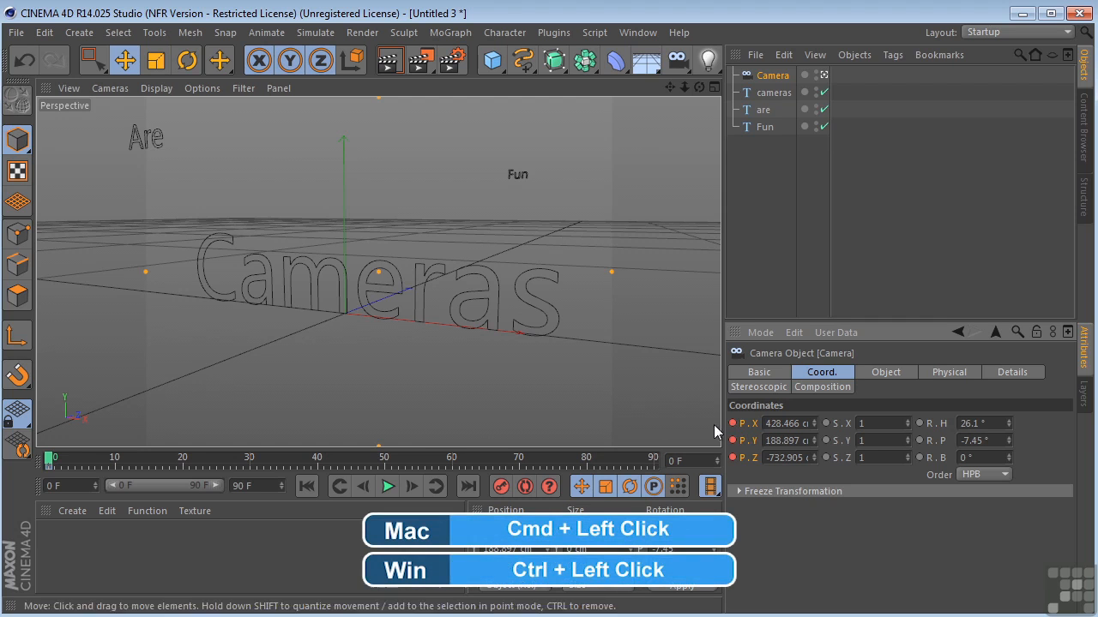
left_click(68, 468, "ctrl")
left_click_drag(68, 468, 251, 478)
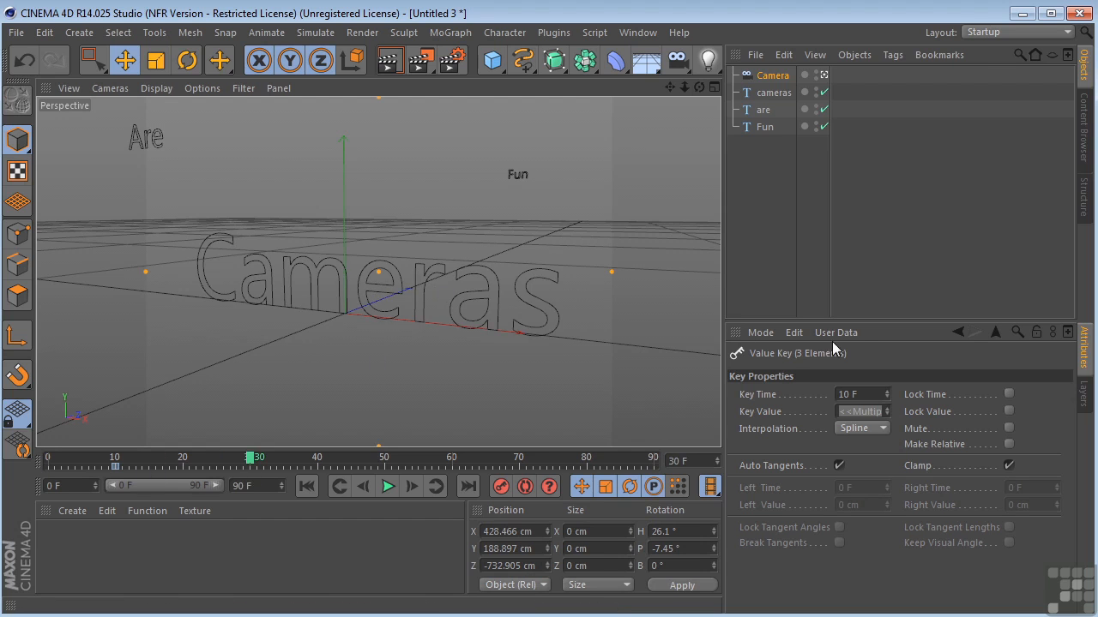
Frame the "are" text through the camera at a slight angle and keyframe the camera's X, Y and Z position at frame 30
left_click(763, 110)
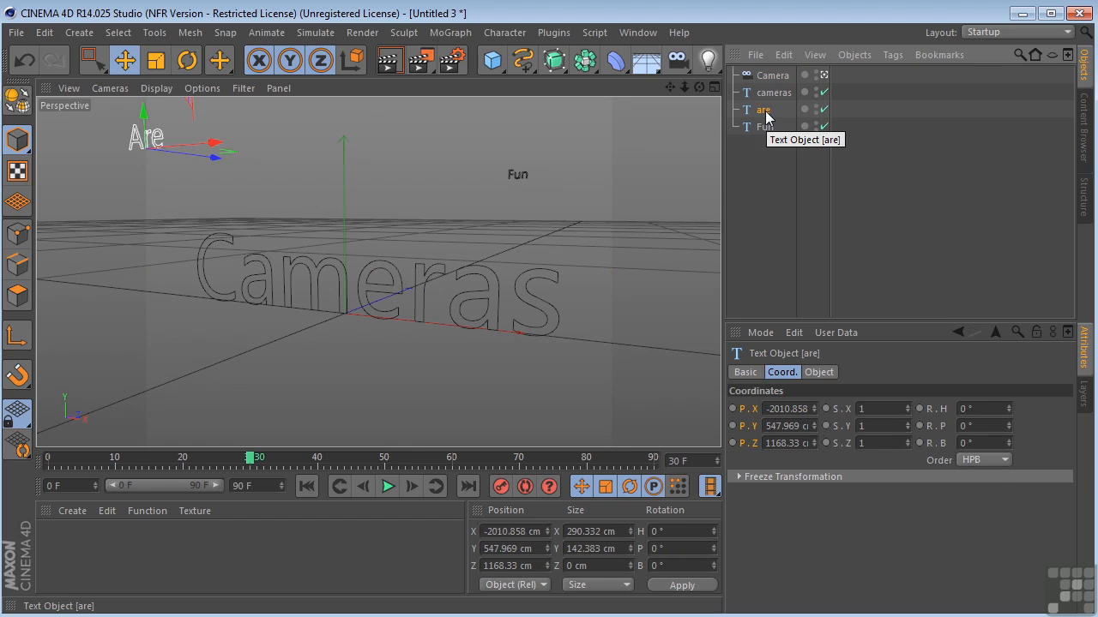
key("o")
left_click_drag(699, 86, 668, 94)
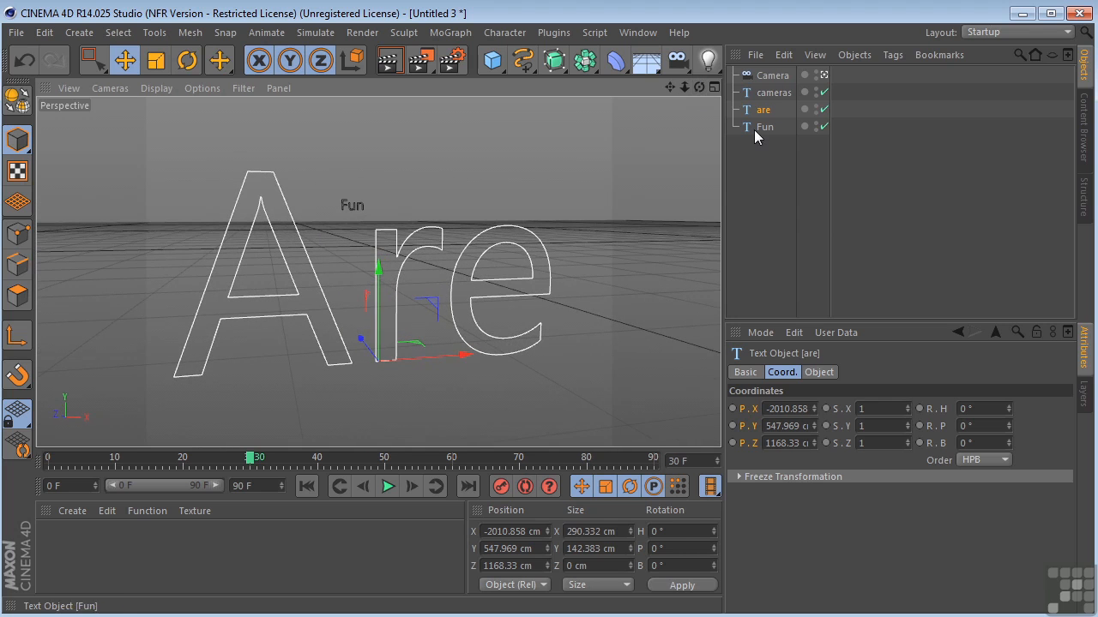
left_click(768, 76)
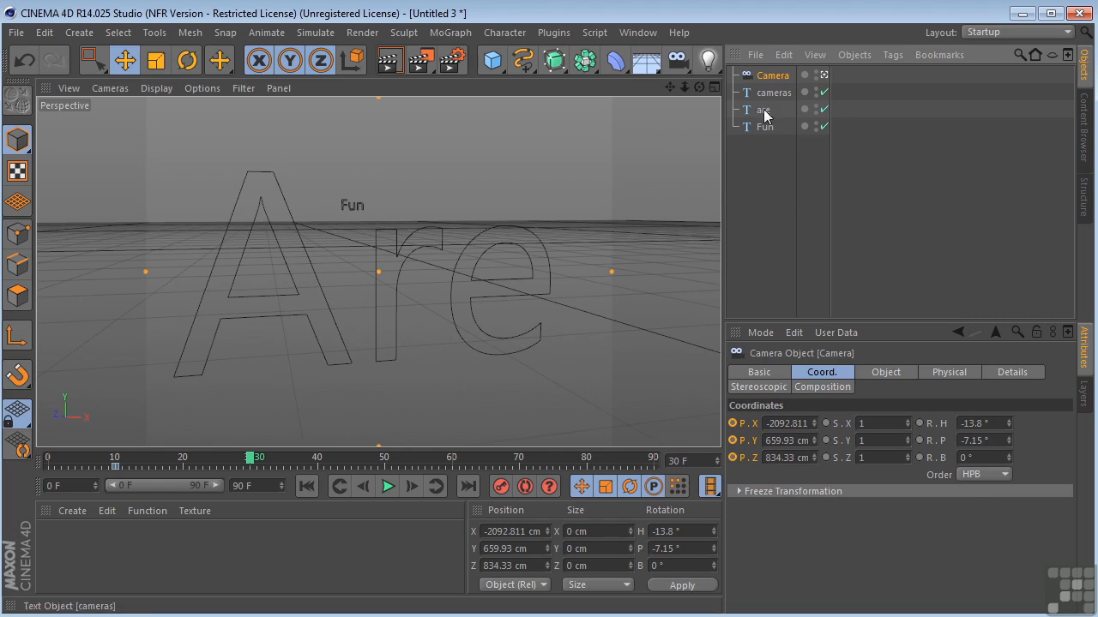
left_click(732, 424)
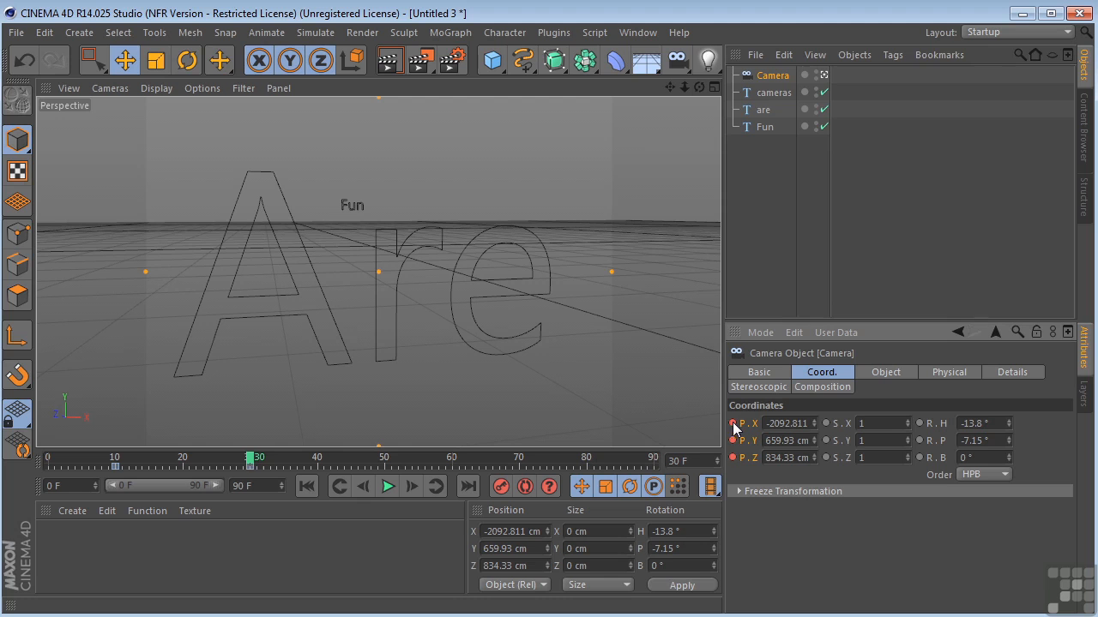
Move the "Fun" text across and up to about X 2298 cm and Y 1464 cm
mouse_move(251, 464)
left_mouse_down()
mouse_move(115, 471)
mouse_move(252, 472)
left_mouse_up()
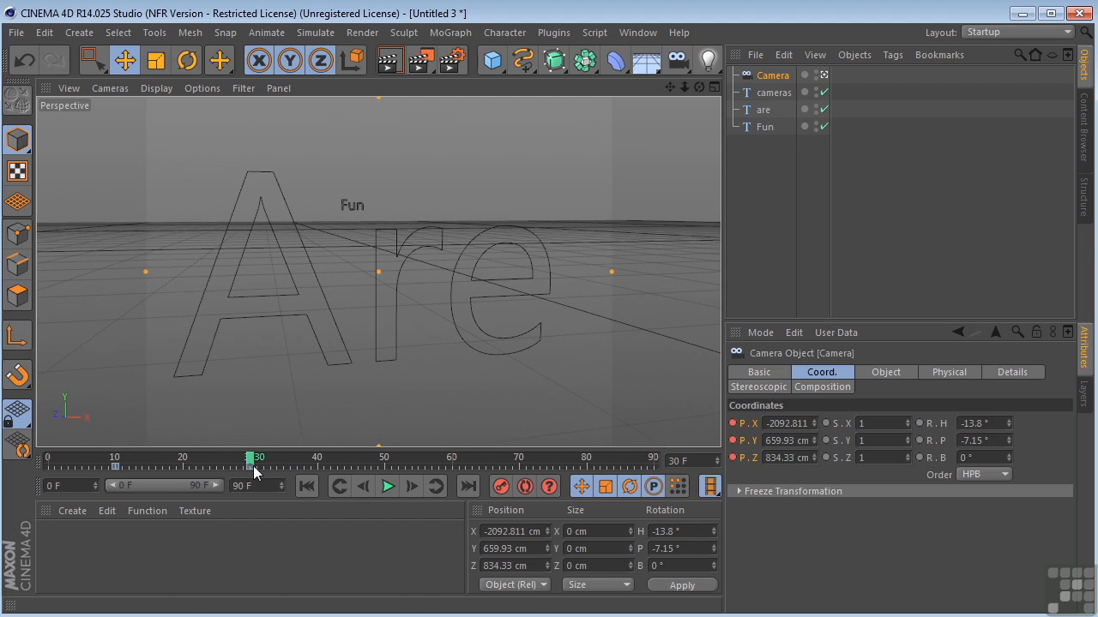
left_click(347, 202)
left_click_drag(444, 209, 626, 169)
mouse_move(571, 122)
left_mouse_down()
mouse_move(566, 109)
mouse_move(566, 120)
left_mouse_up()
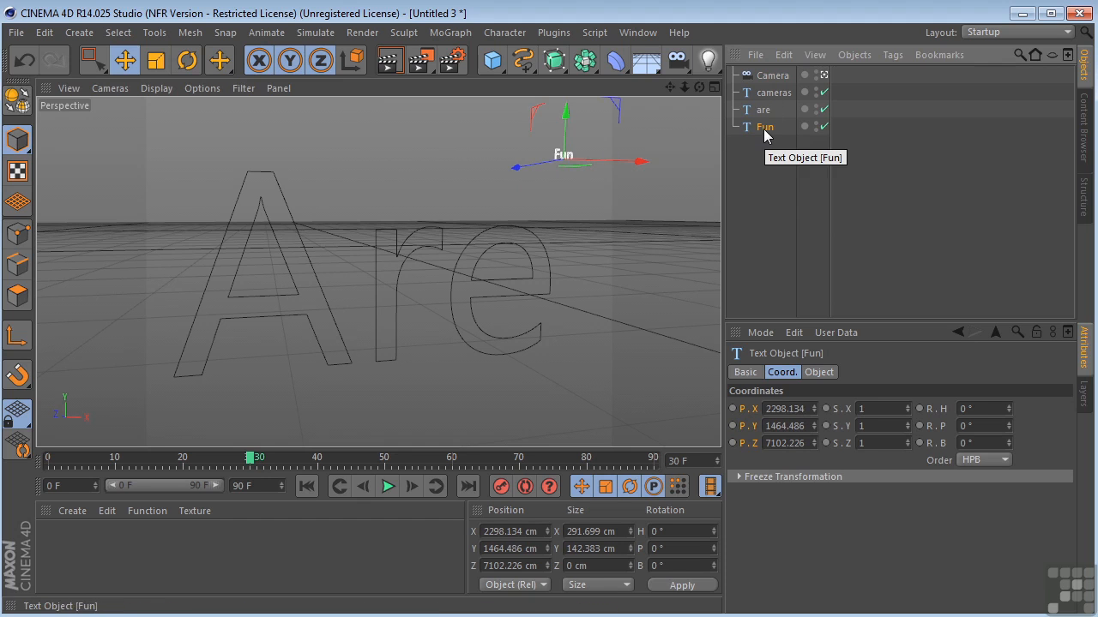
Frame the "Fun" text through the camera at an angle, shifting the text to about X 2544 cm
key("o")
left_click_drag(670, 87, 378, 272)
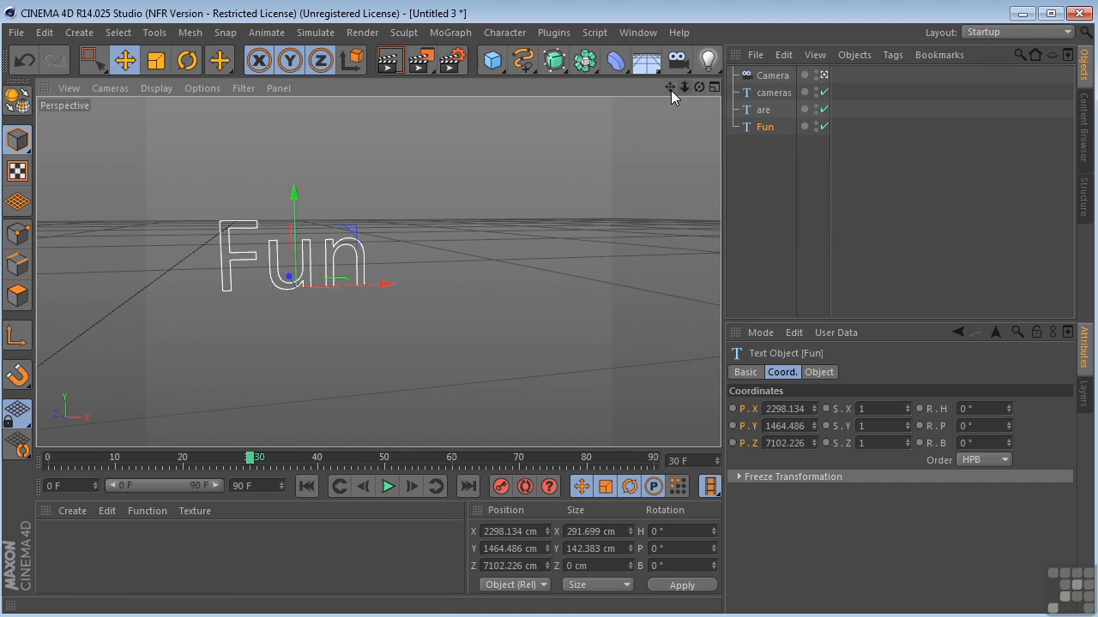
left_click_drag(684, 87, 491, 284)
left_click_drag(698, 87, 378, 271)
left_click_drag(685, 87, 378, 273)
left_click_drag(670, 87, 378, 273)
left_click(770, 76)
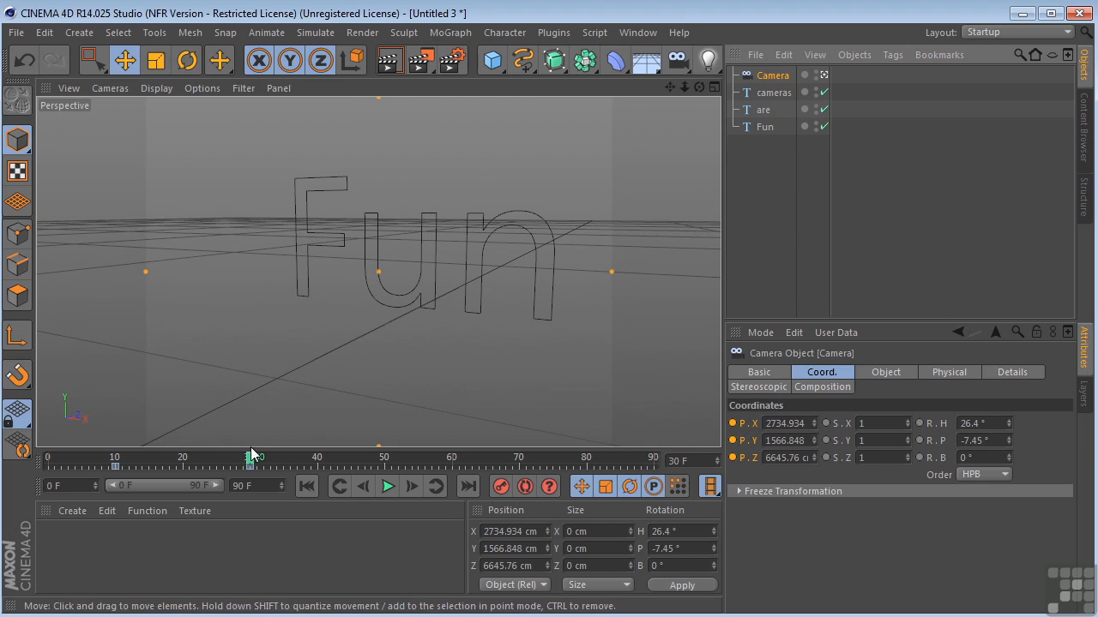
At frame 50, reframe the "Fun" text through the camera and keyframe the X, Y and Z position of both text and camera
left_click_drag(252, 456, 388, 462)
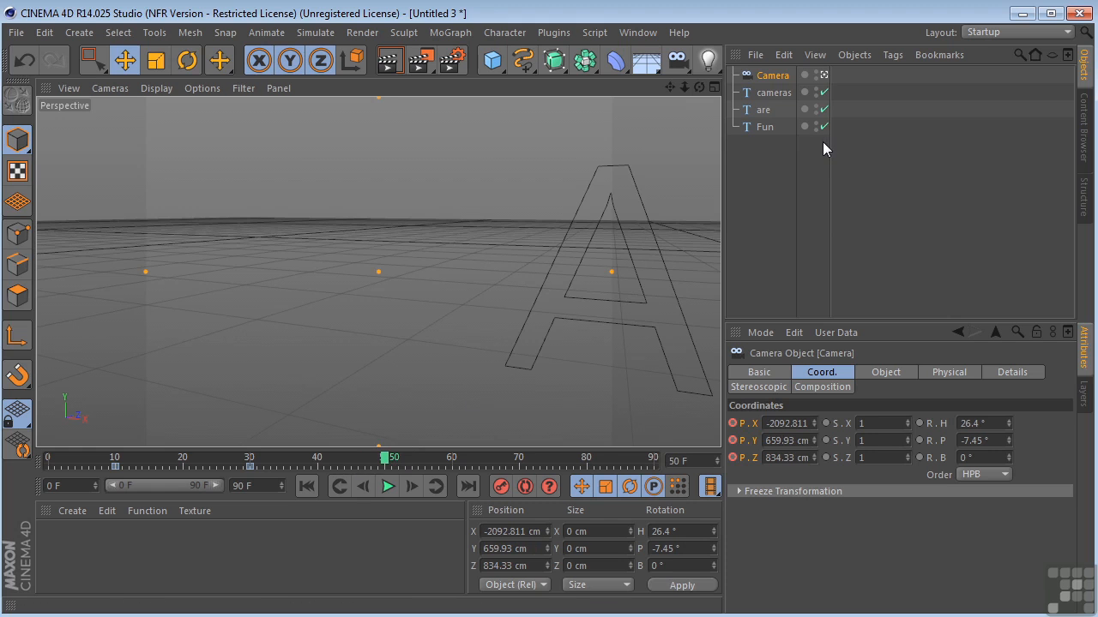
left_click(759, 127)
key("o")
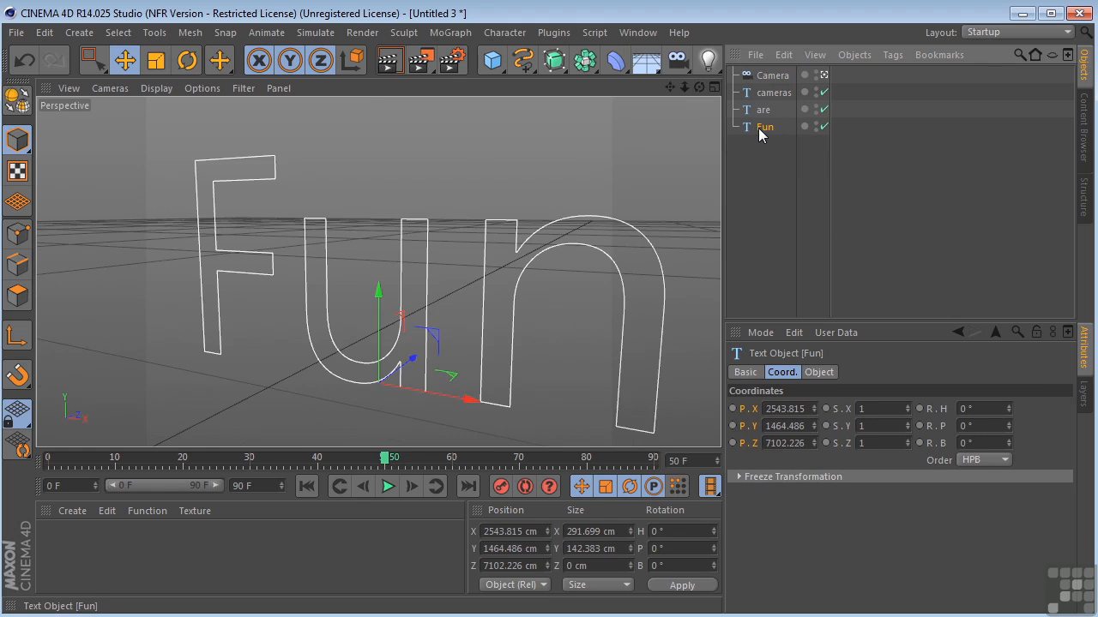
left_click_drag(685, 87, 639, 87)
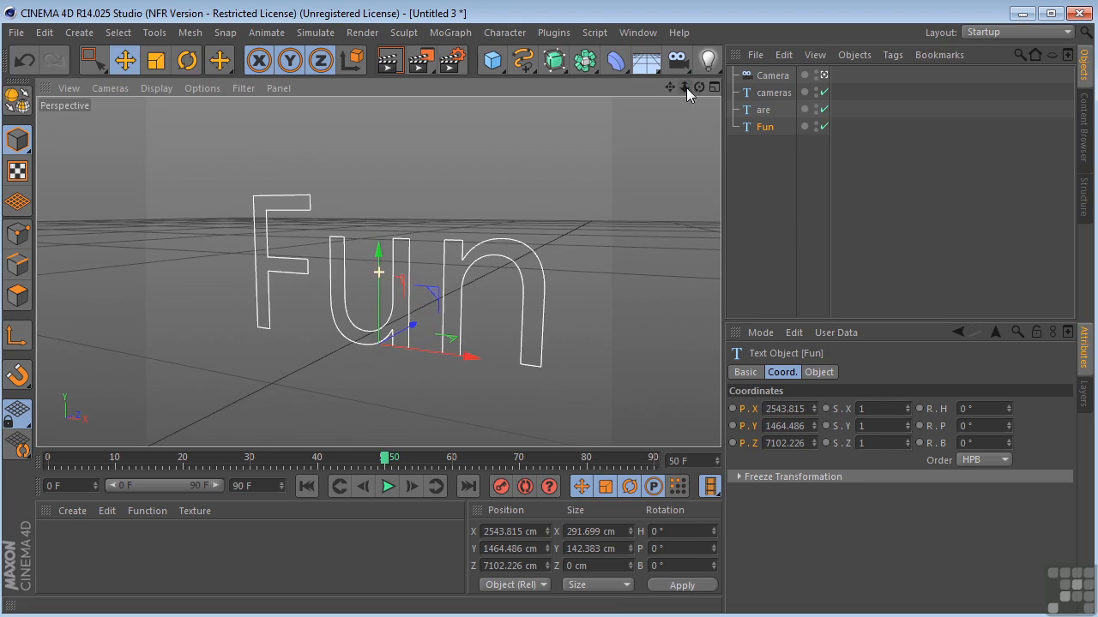
left_click(739, 409, "ctrl")
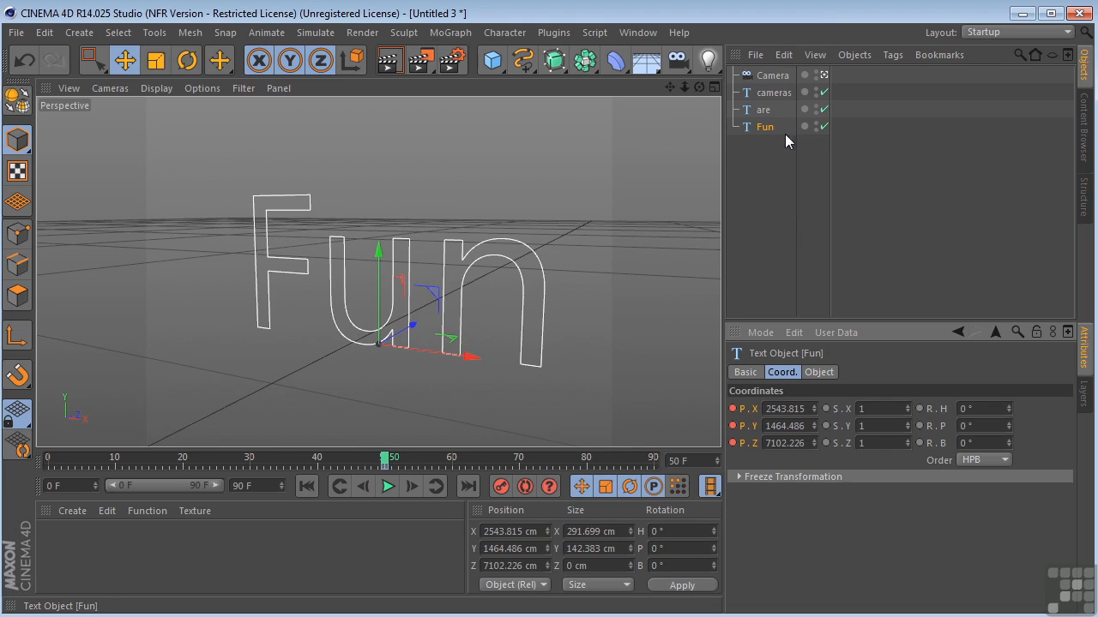
left_click(774, 79)
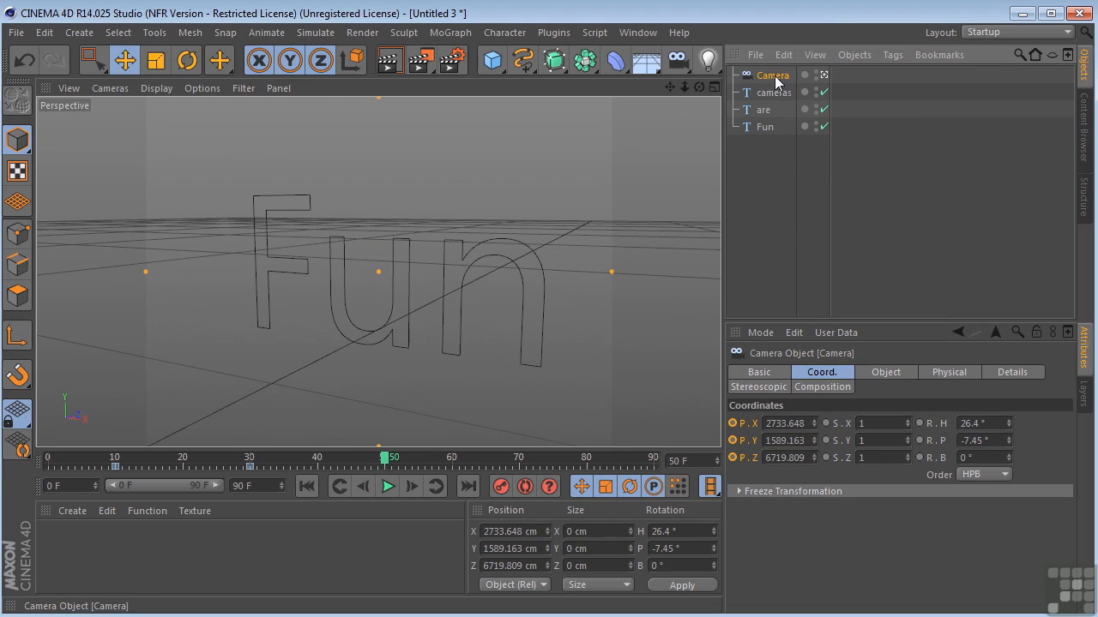
left_click(733, 423)
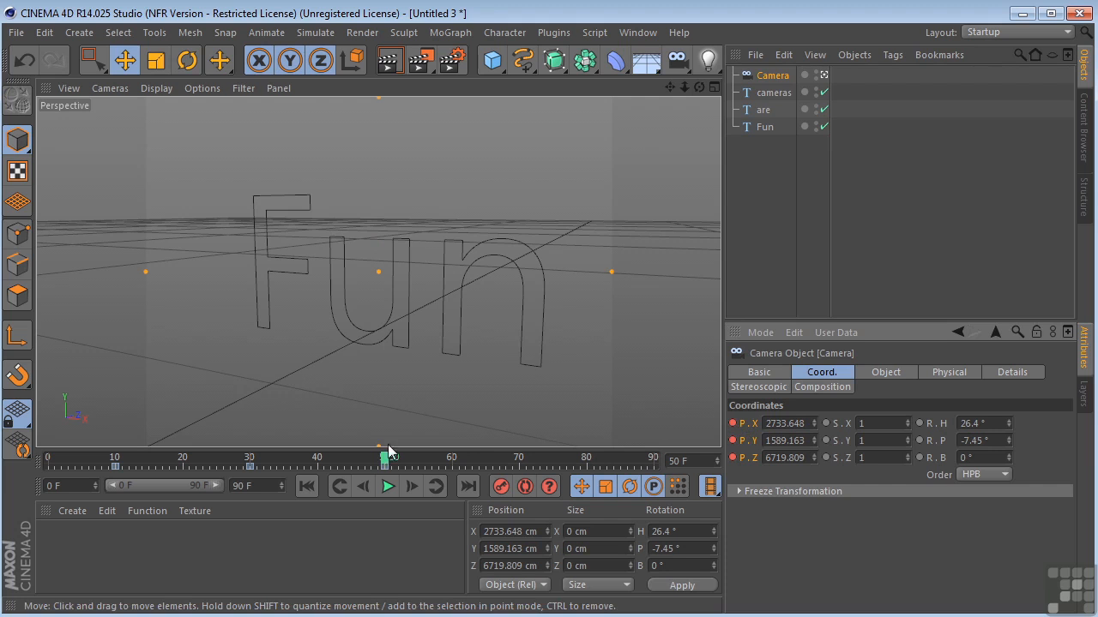
Scrub the animation from the start and examine the camera's motion path in the Perspective and Top views
left_click_drag(385, 454, 48, 481)
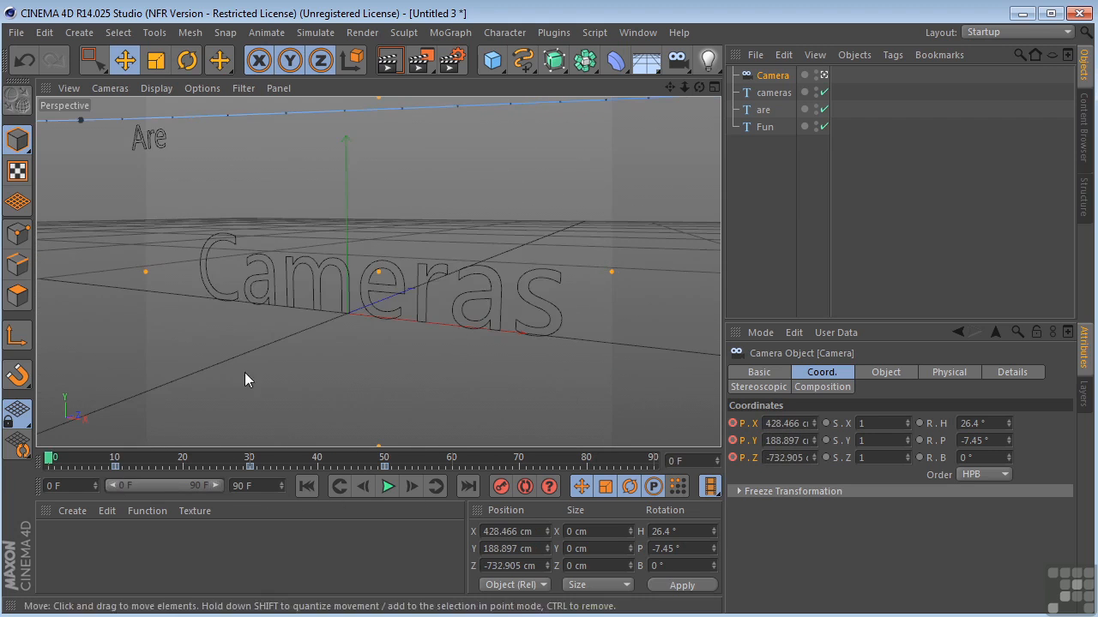
middle_click(436, 215)
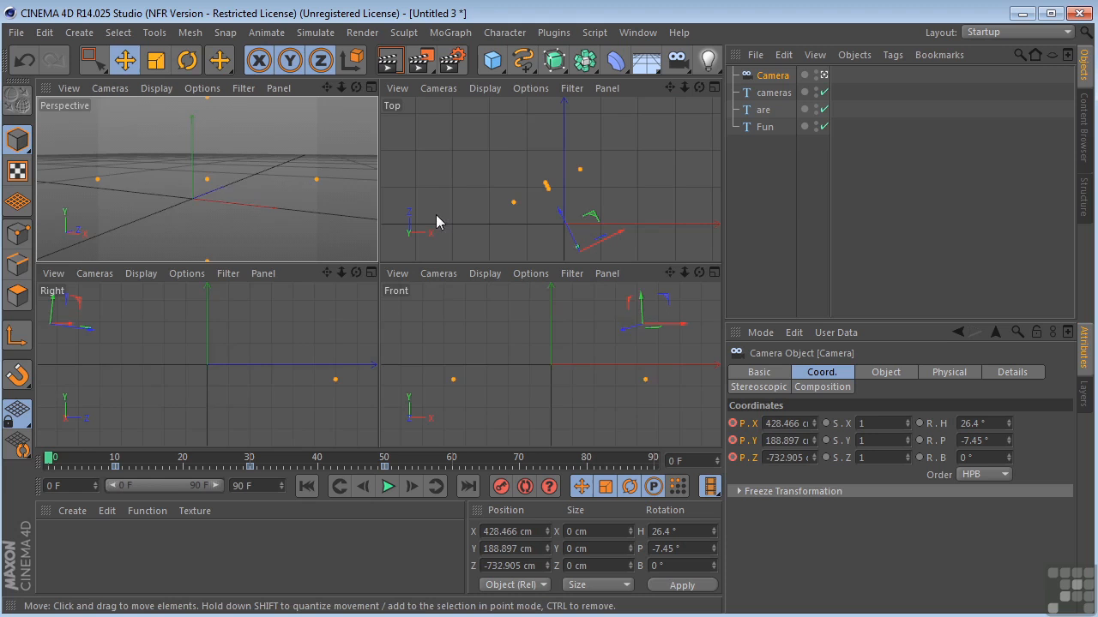
middle_click(599, 149)
scroll(573, 193, "down", 4)
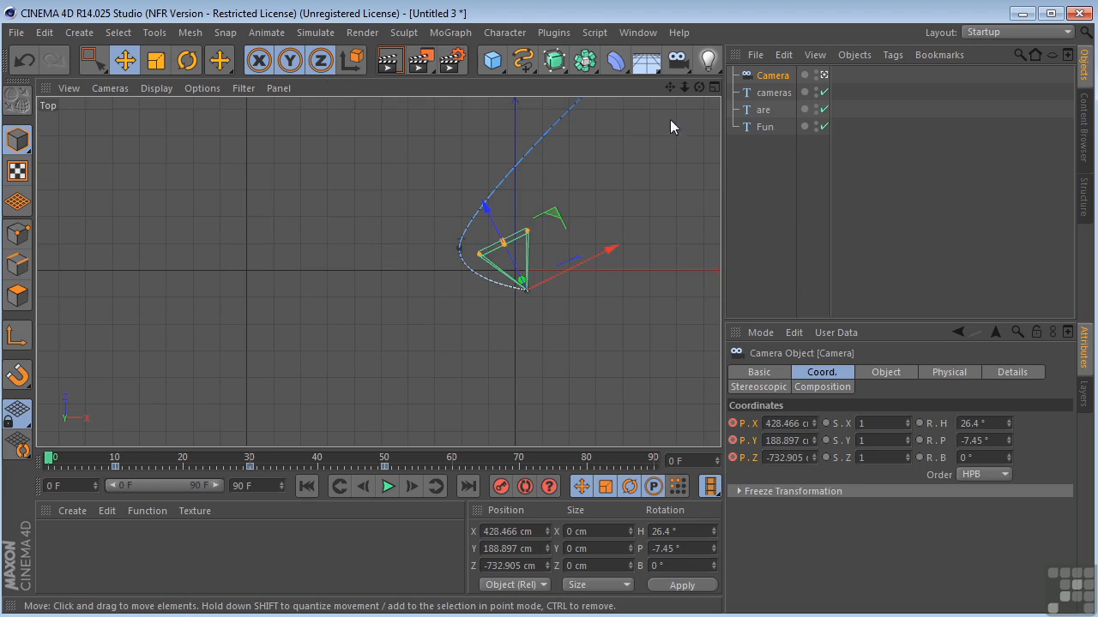
left_click_drag(670, 90, 703, 132)
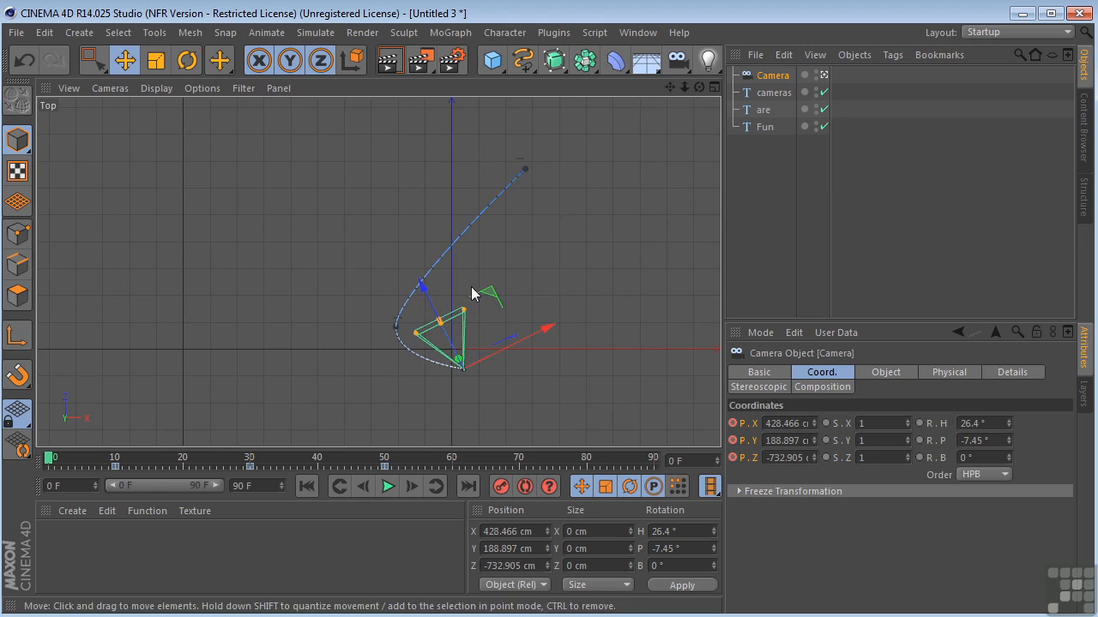
left_click_drag(51, 461, 35, 485)
middle_click(273, 245)
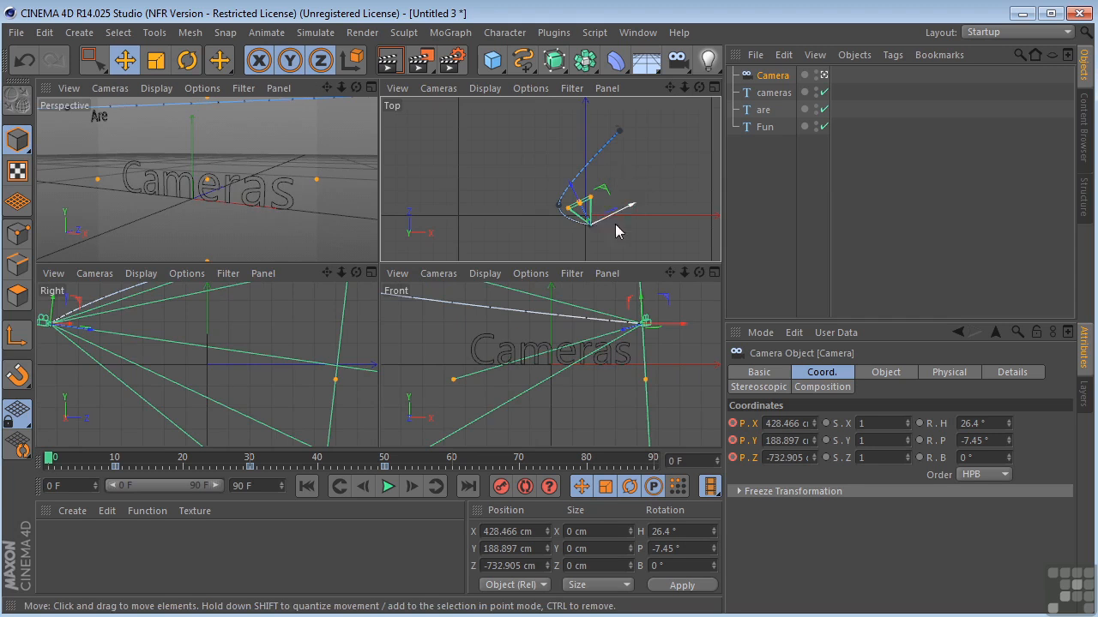
Keyframe the camera's H, P and B rotation at frame 10
mouse_move(48, 459)
left_mouse_down()
mouse_move(124, 467)
mouse_move(152, 482)
mouse_move(318, 489)
mouse_move(117, 485)
left_mouse_up()
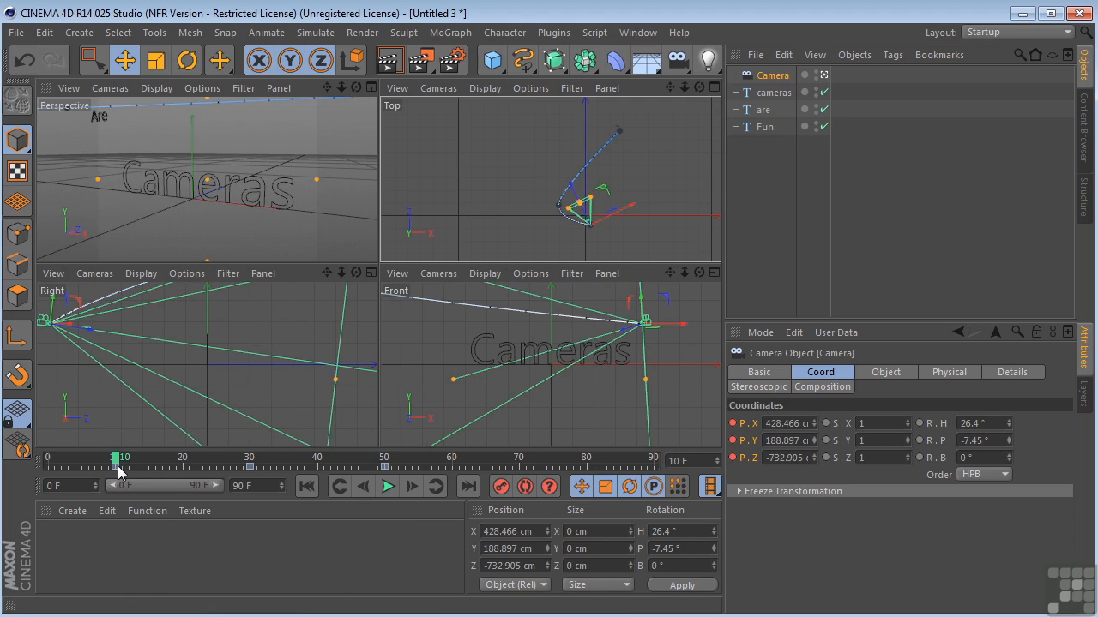
left_click(930, 424)
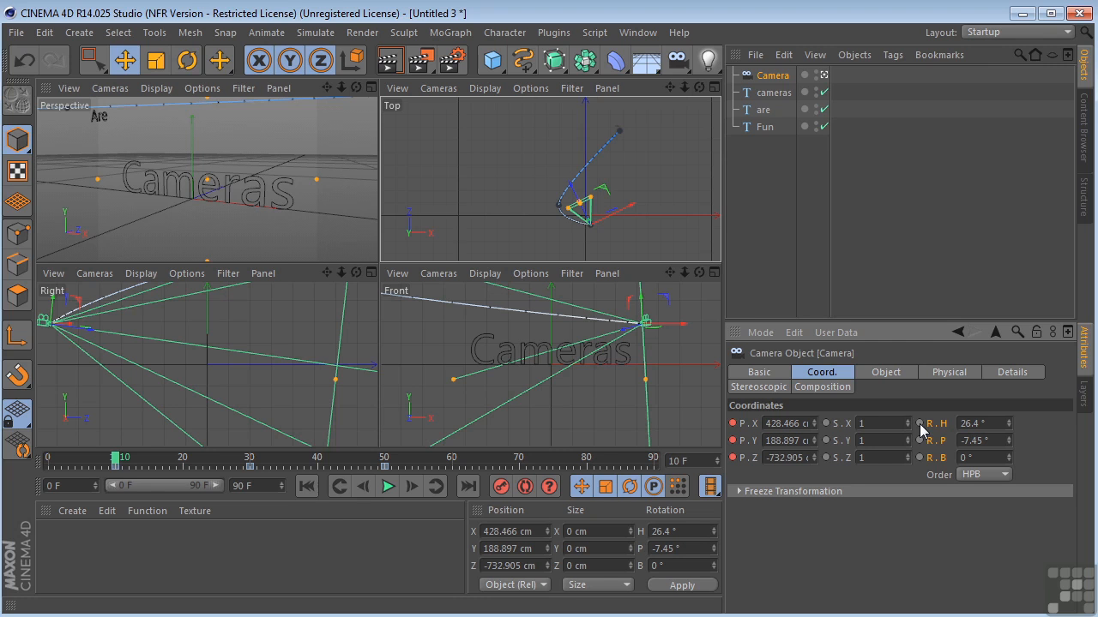
Keyframe the camera's heading at -11.6° on frame 30 and at 32.4° on frame 50
left_click_drag(115, 463, 251, 486)
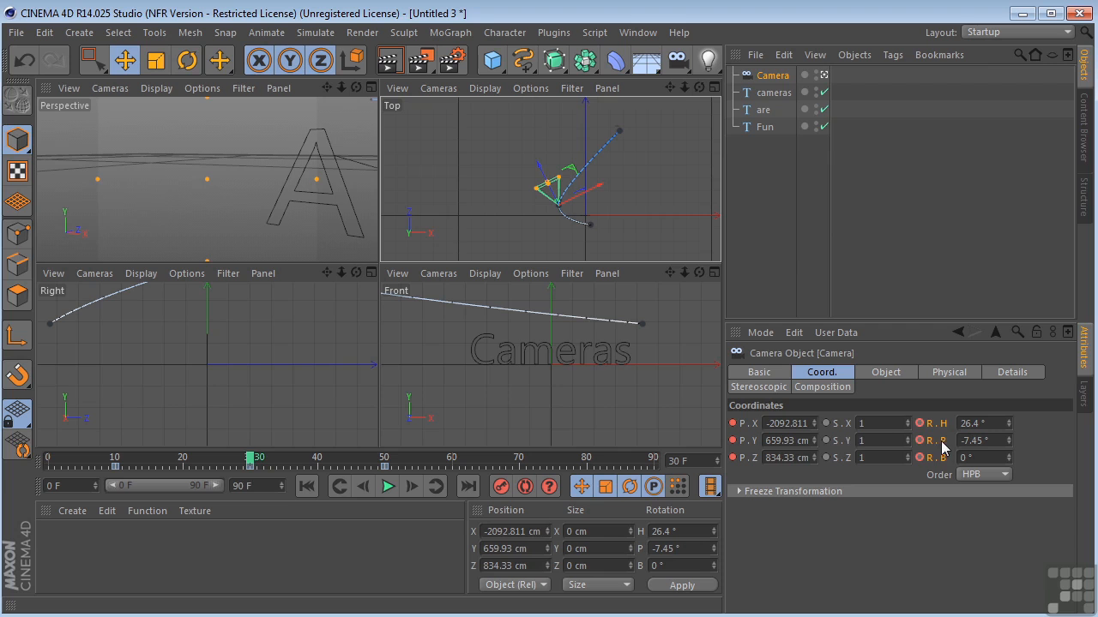
left_click(1007, 423)
mouse_move(1008, 423)
left_mouse_down()
mouse_move(1008, 453)
mouse_move(1008, 428)
left_mouse_up()
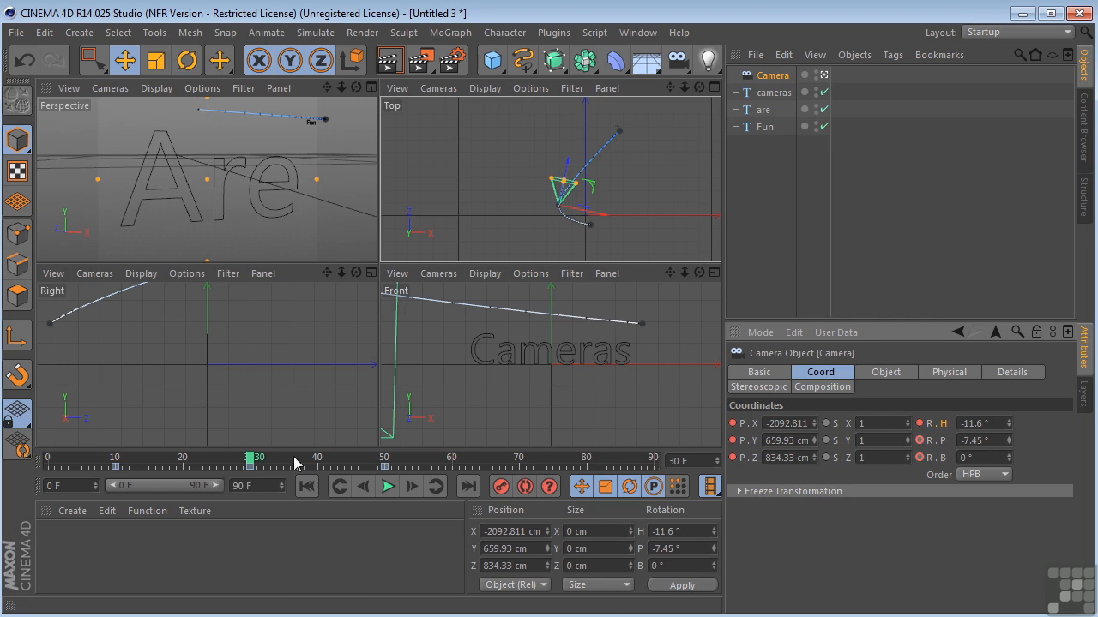
left_click_drag(250, 463, 386, 486)
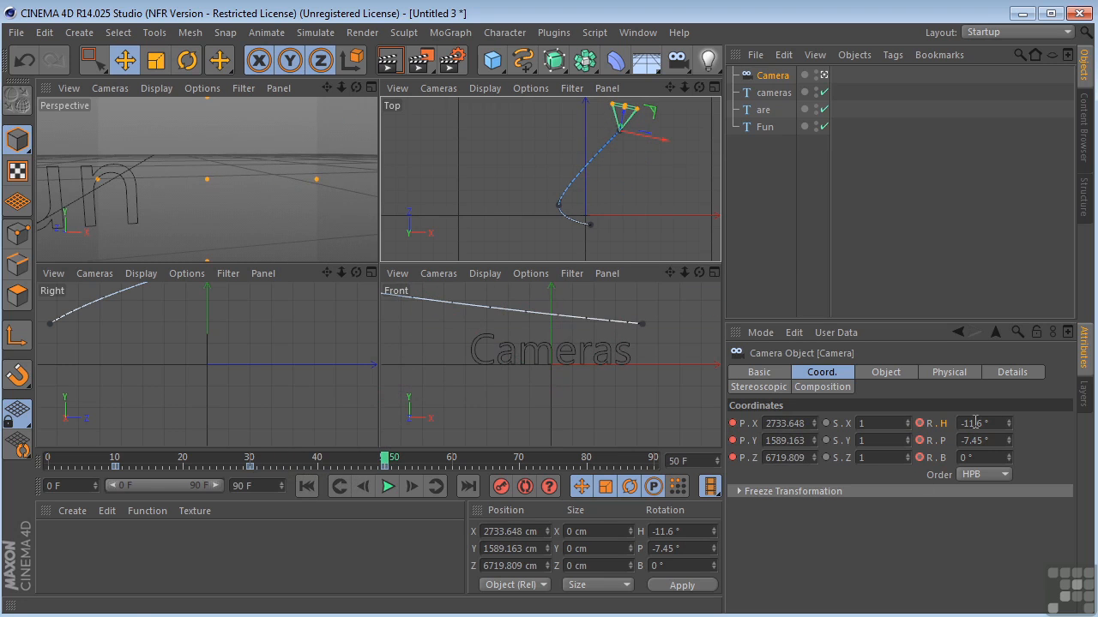
left_click_drag(1006, 421, 1006, 394)
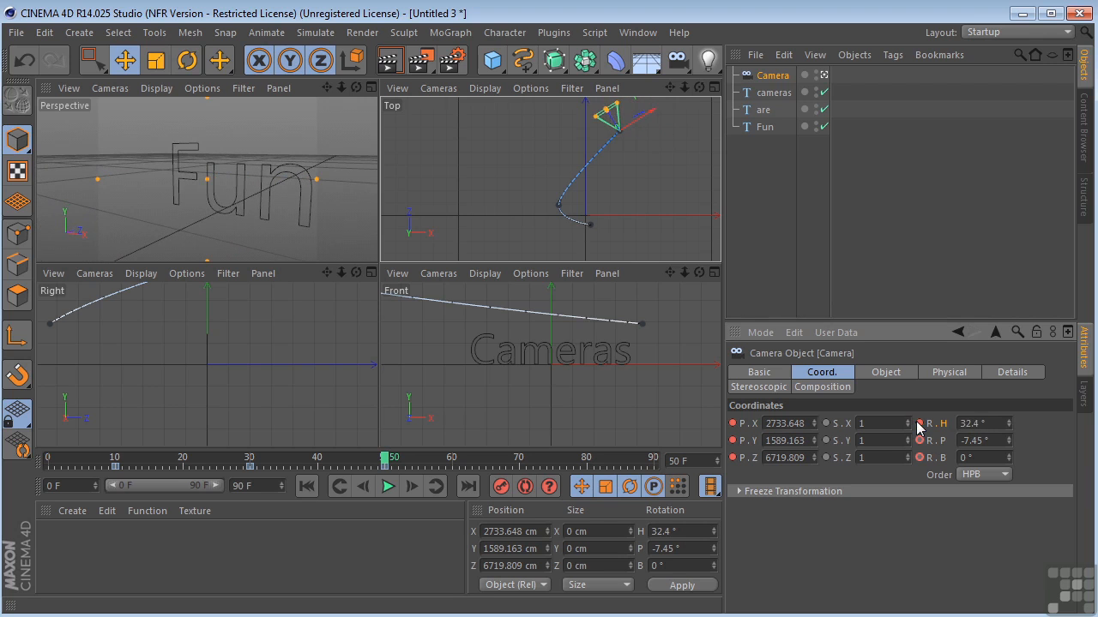
Scrub through the animation in the Perspective and Top views to check the camera's framing, rotation and path
middle_click(197, 172)
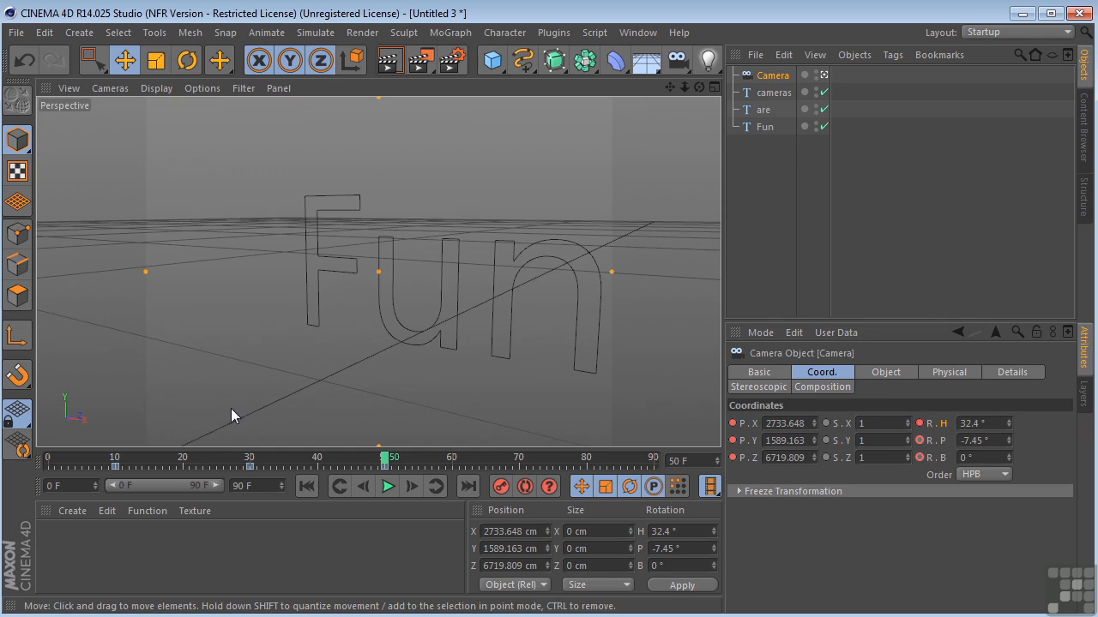
left_click(50, 458)
left_click_drag(50, 458, 434, 532)
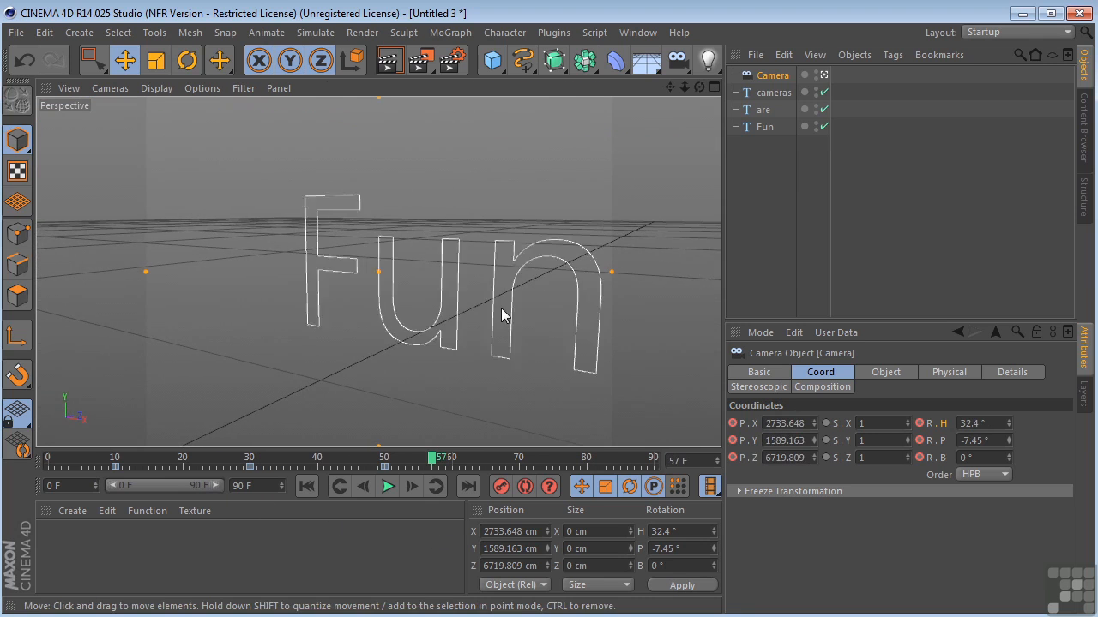
middle_click(503, 304)
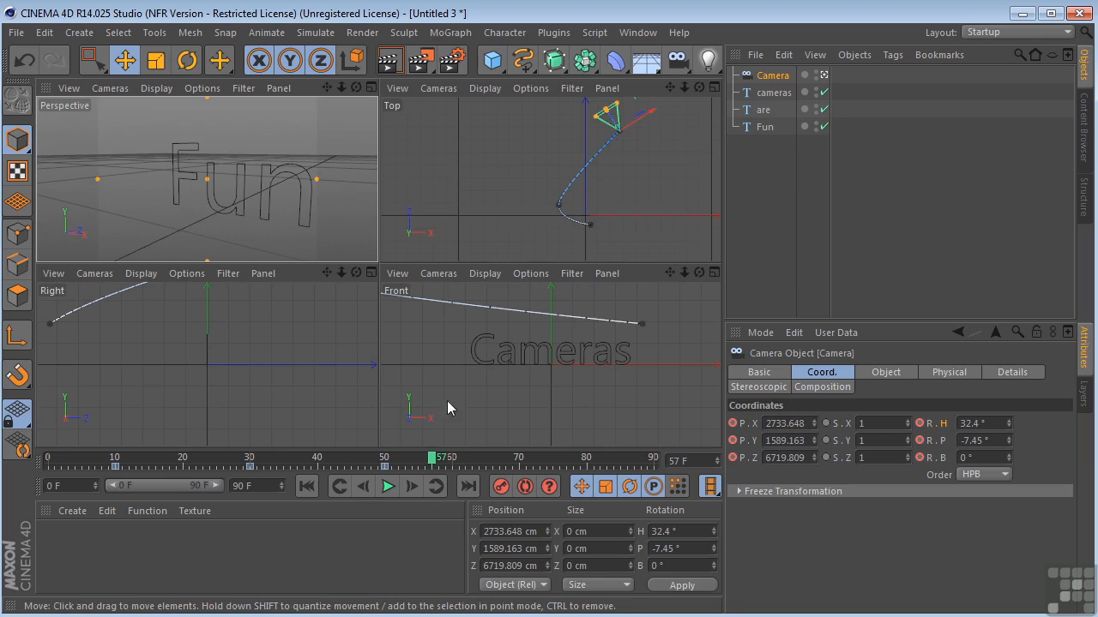
middle_click(574, 179)
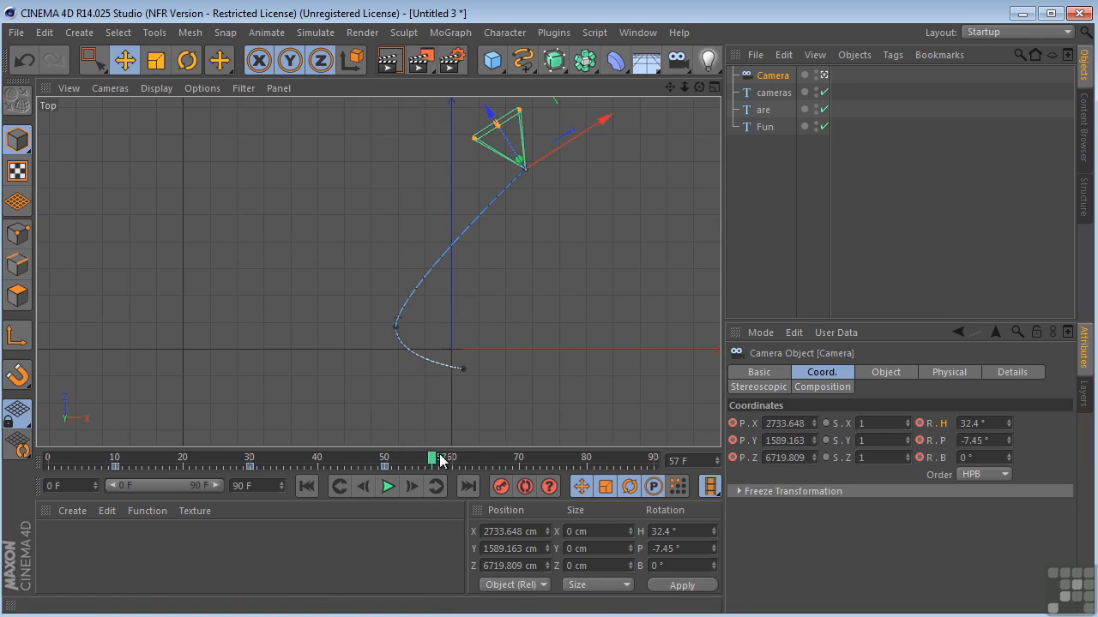
left_click_drag(438, 461, 42, 492)
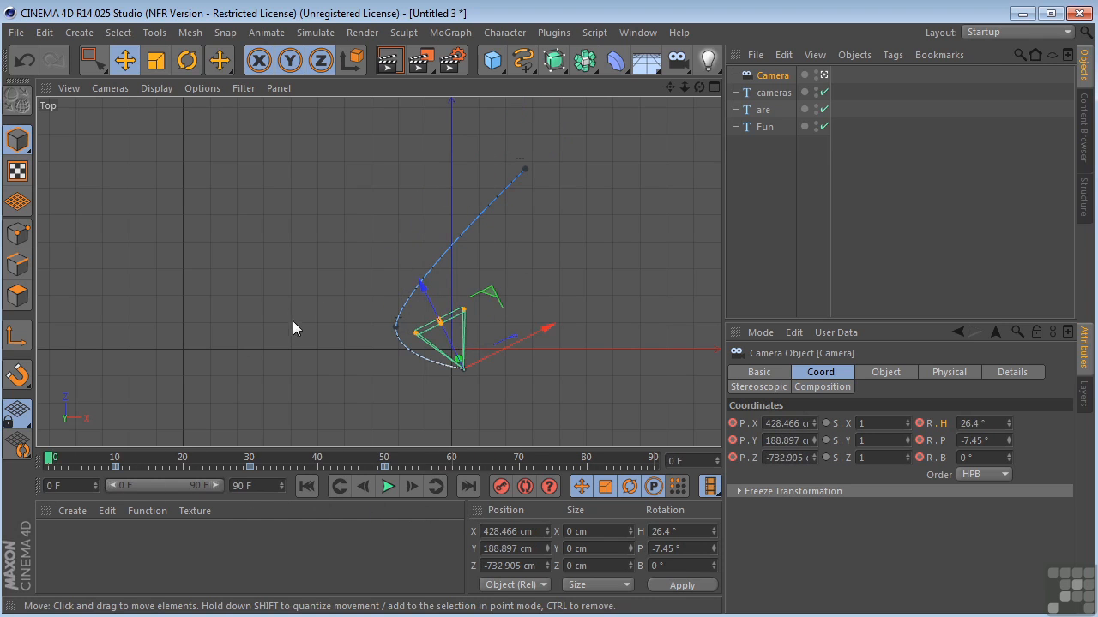
middle_click(336, 284)
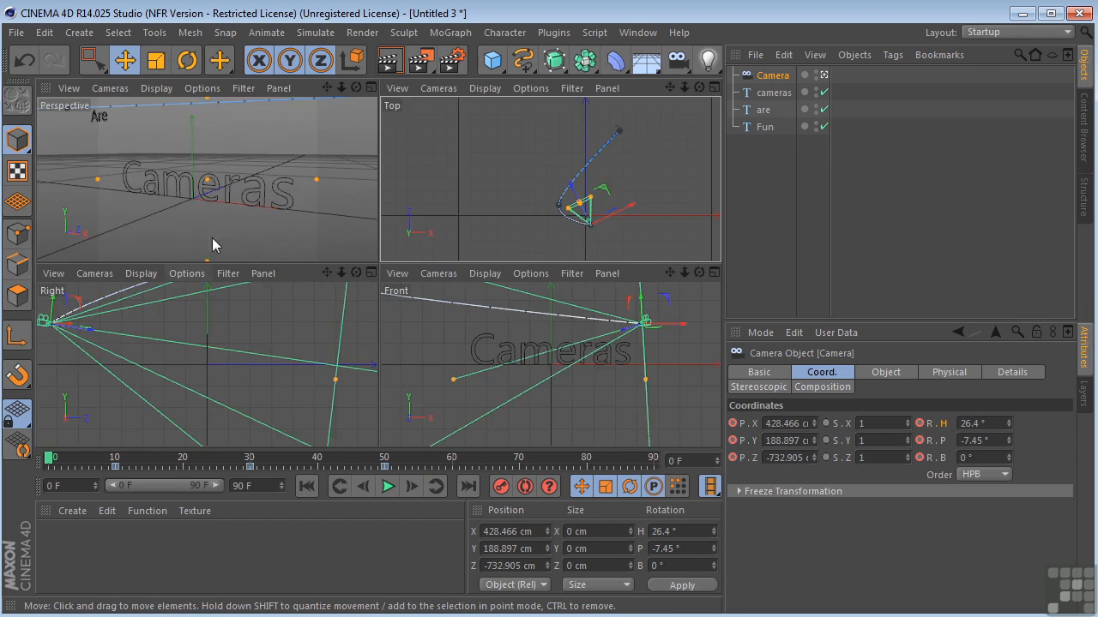
middle_click(224, 200)
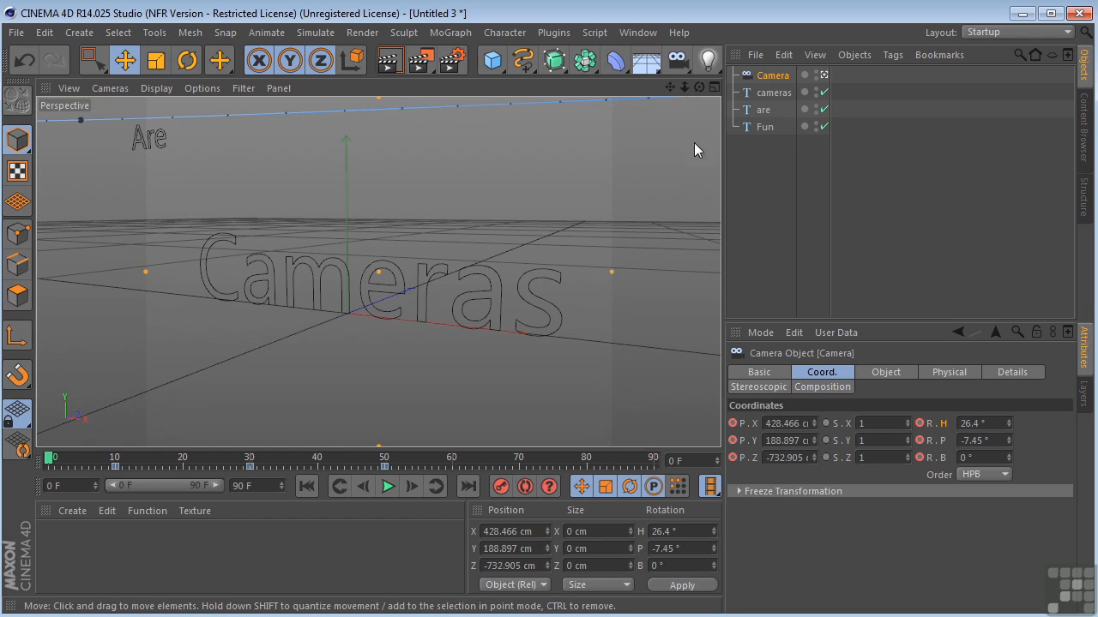
Delete the animated camera from the scene
left_click(769, 76)
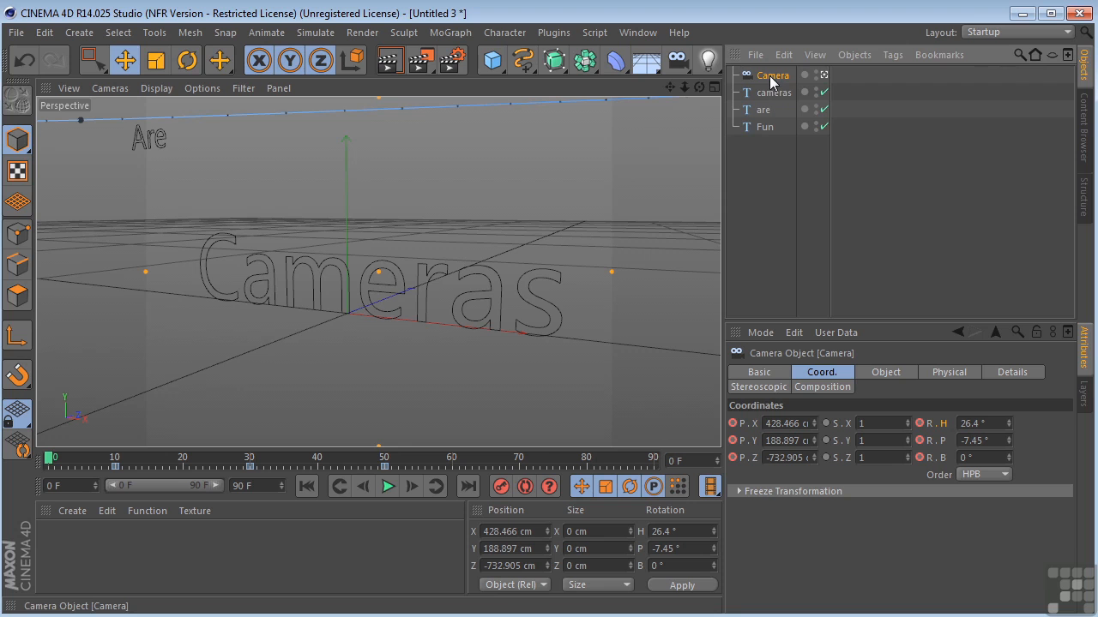
key("Delete")
Orbit to a lower angle on the "cameras" text, add a camera from that viewpoint and name it "cameras cam"
left_click(770, 75)
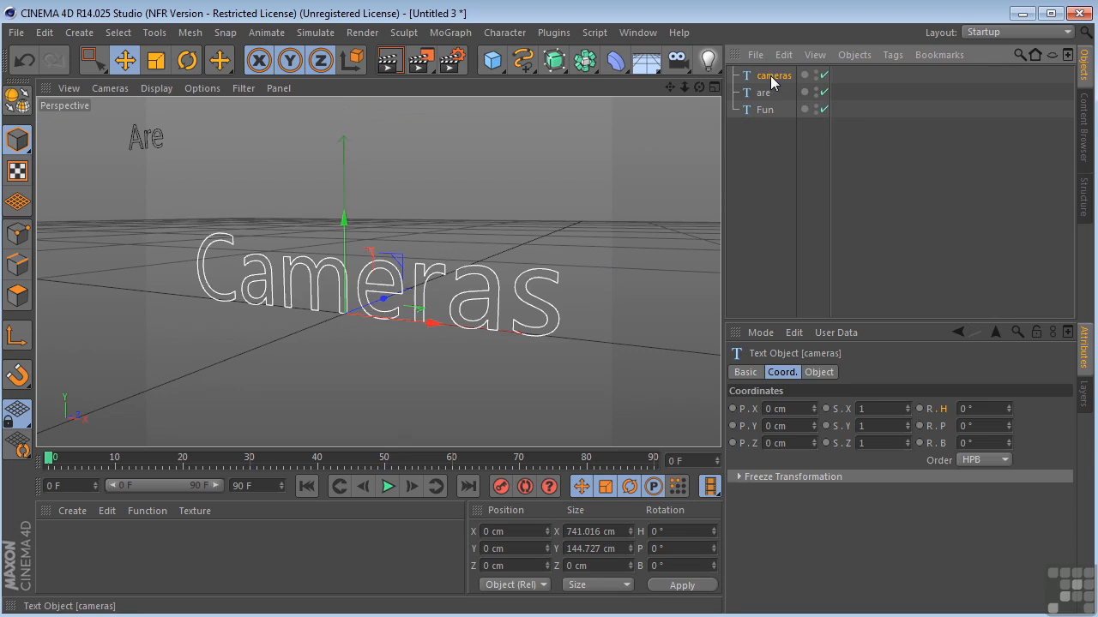
left_click_drag(695, 86, 716, 99)
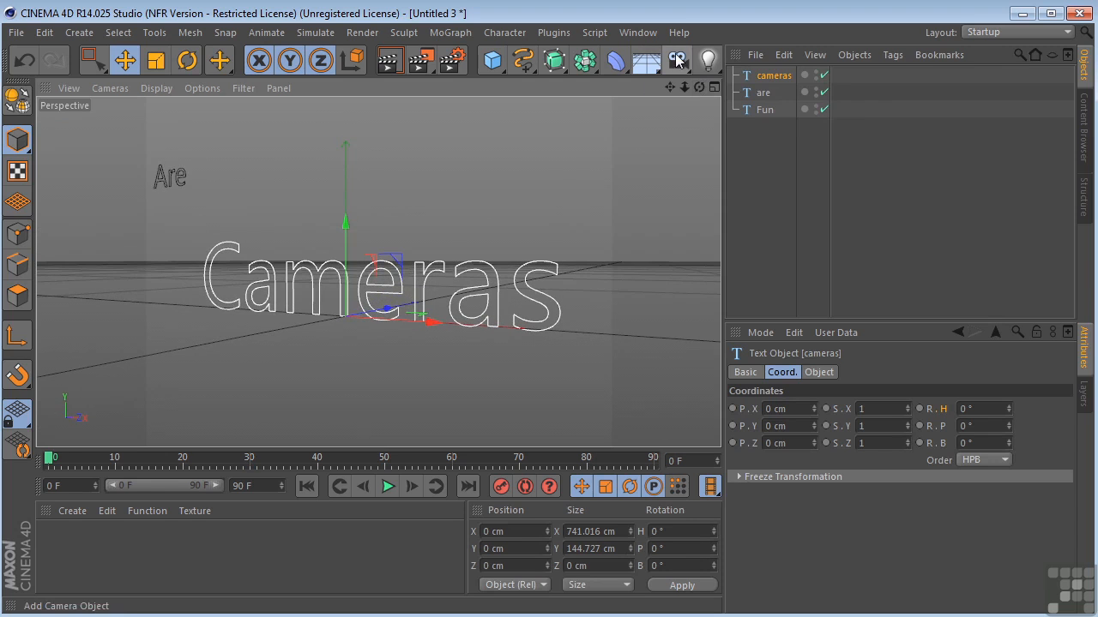
left_click(677, 58)
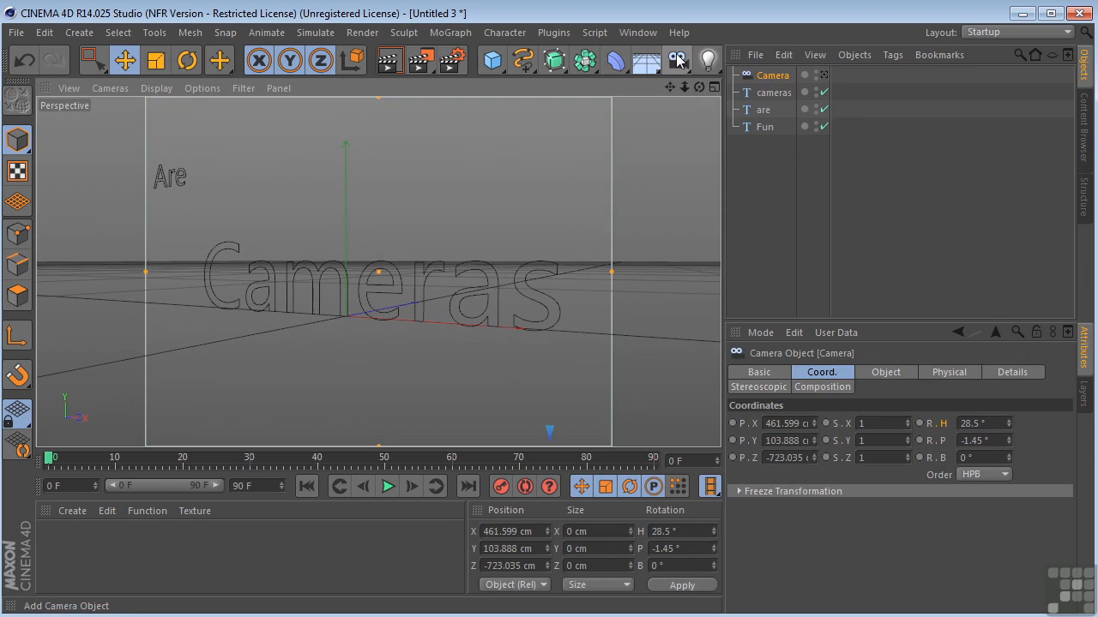
double_click(772, 75)
type("cameras cam")
key("Return")
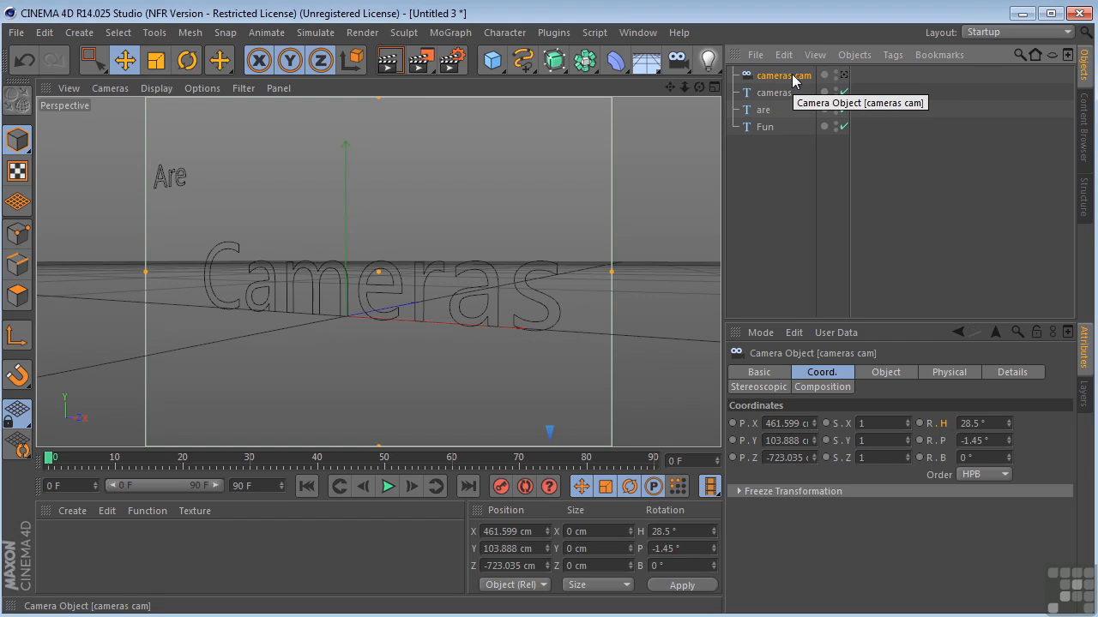
Frame the "are" text, orbit to a new angle on it, add a camera from that viewpoint and name it "Are Cam"
left_click(765, 110)
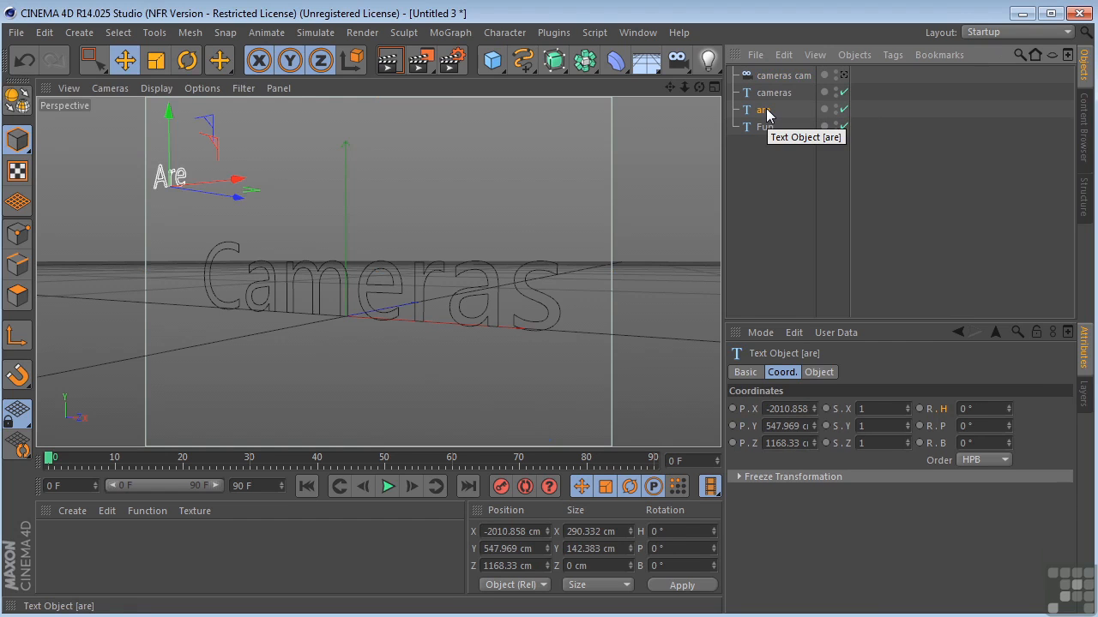
key("o")
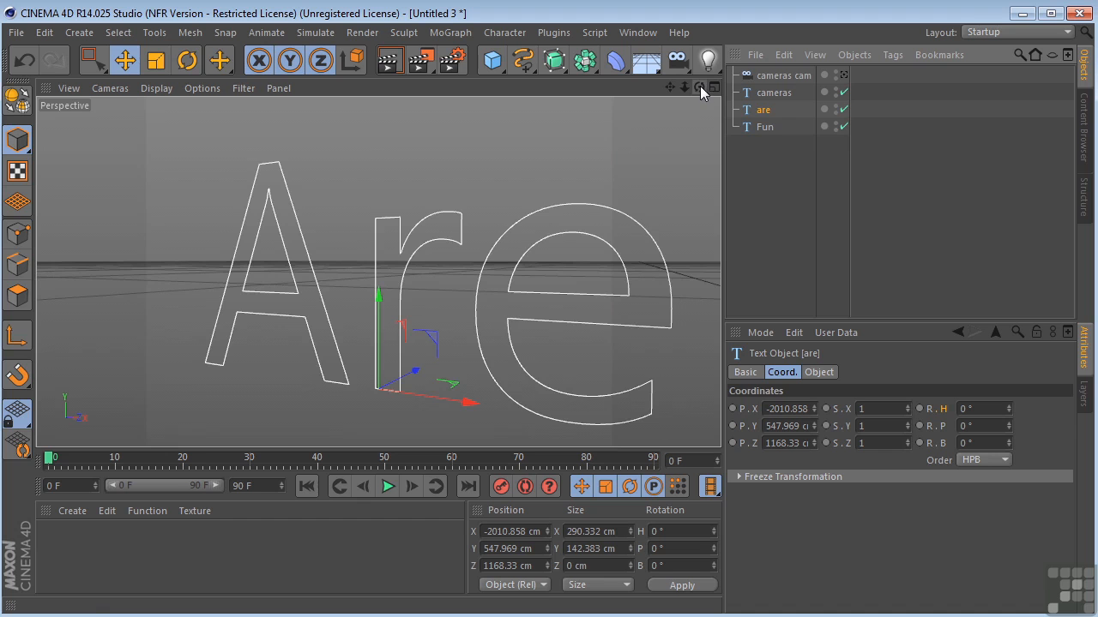
left_click_drag(700, 85, 655, 89)
left_click_drag(700, 88, 659, 80)
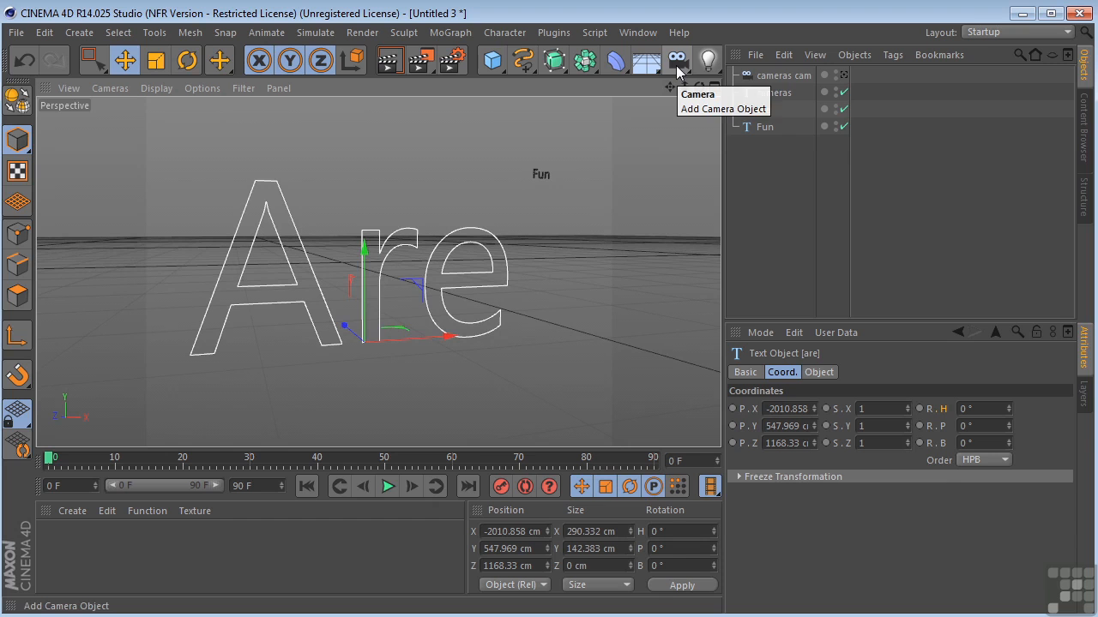
left_click(677, 62)
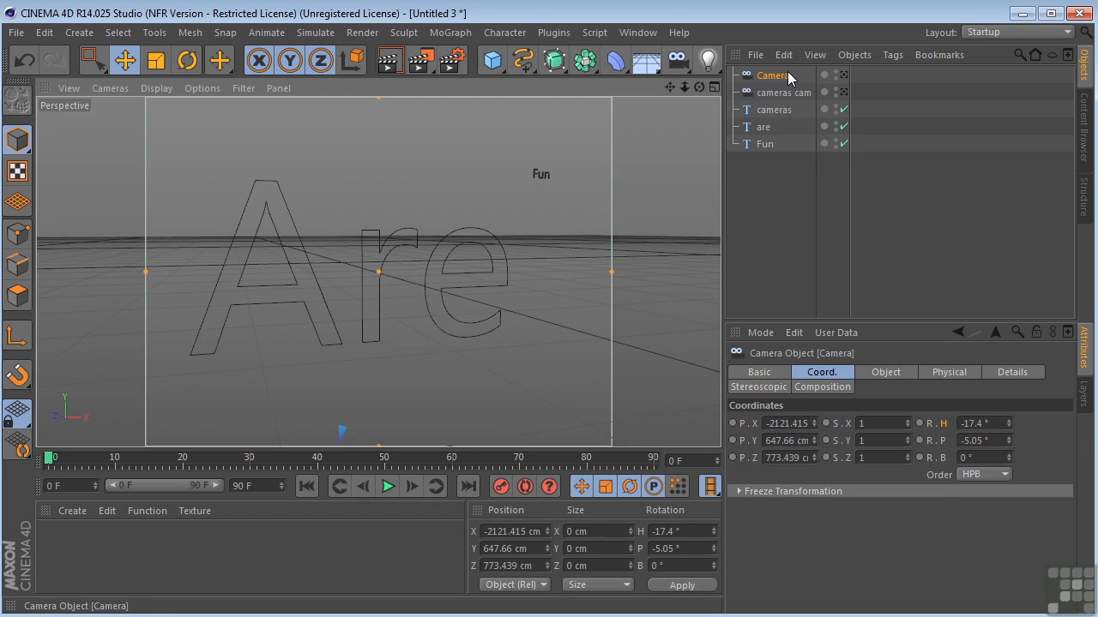
double_click(787, 75)
type("Are Cam")
key("Return")
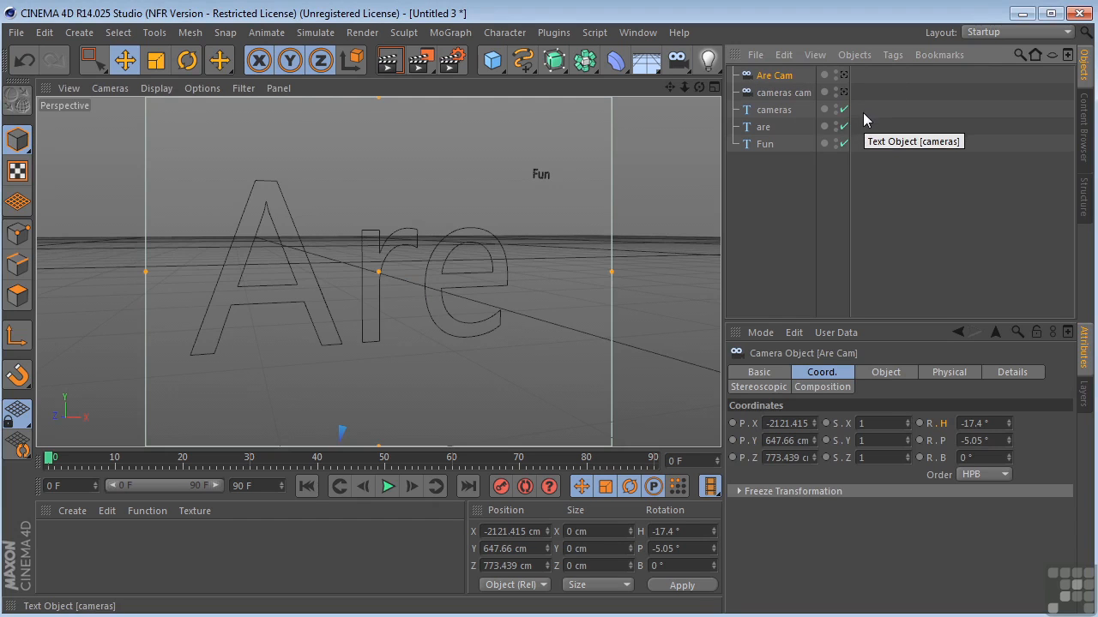
Frame the "Fun" text, adjust the view distance, add a camera from that viewpoint and name it "Fun Cam"
left_click(769, 144)
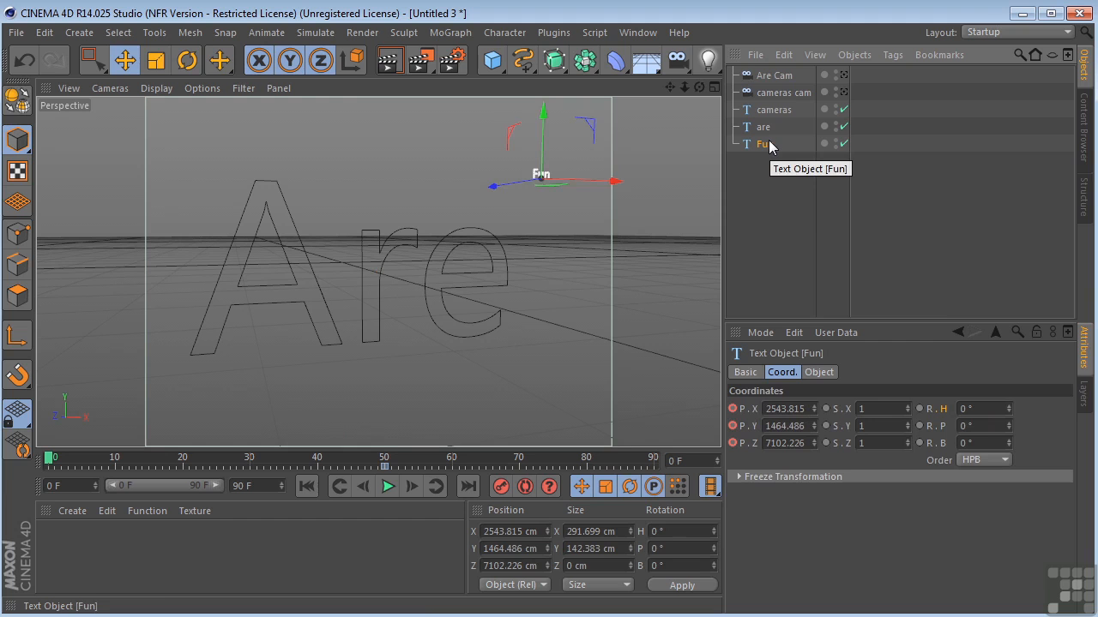
key("o")
left_click_drag(684, 87, 760, 89)
left_click_drag(684, 88, 670, 49)
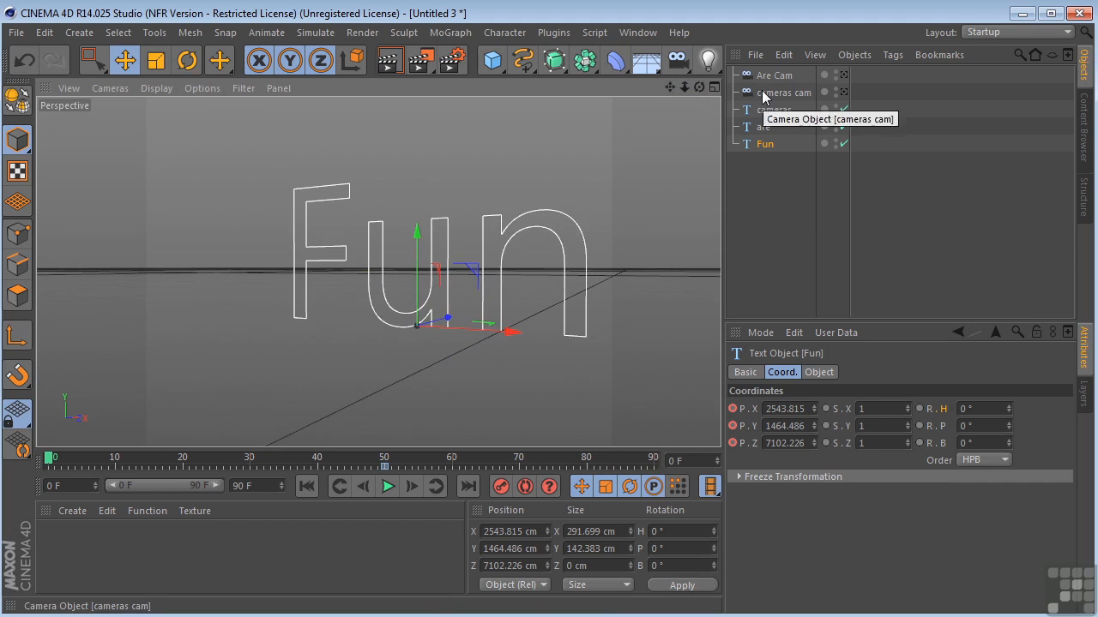
left_click(681, 68)
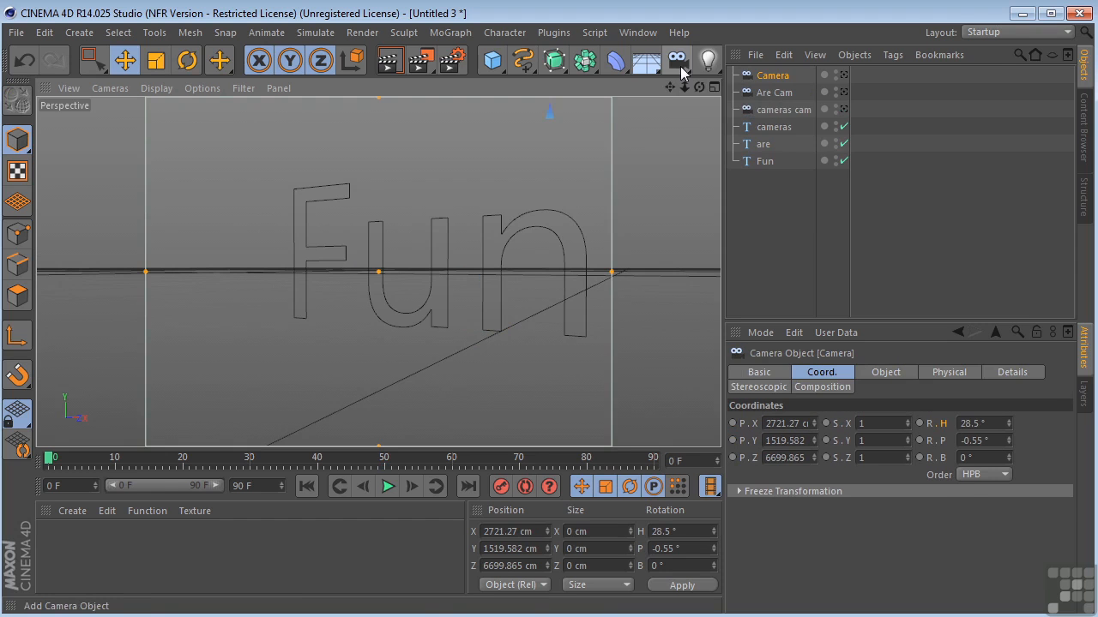
double_click(776, 75)
type("Fun Ca")
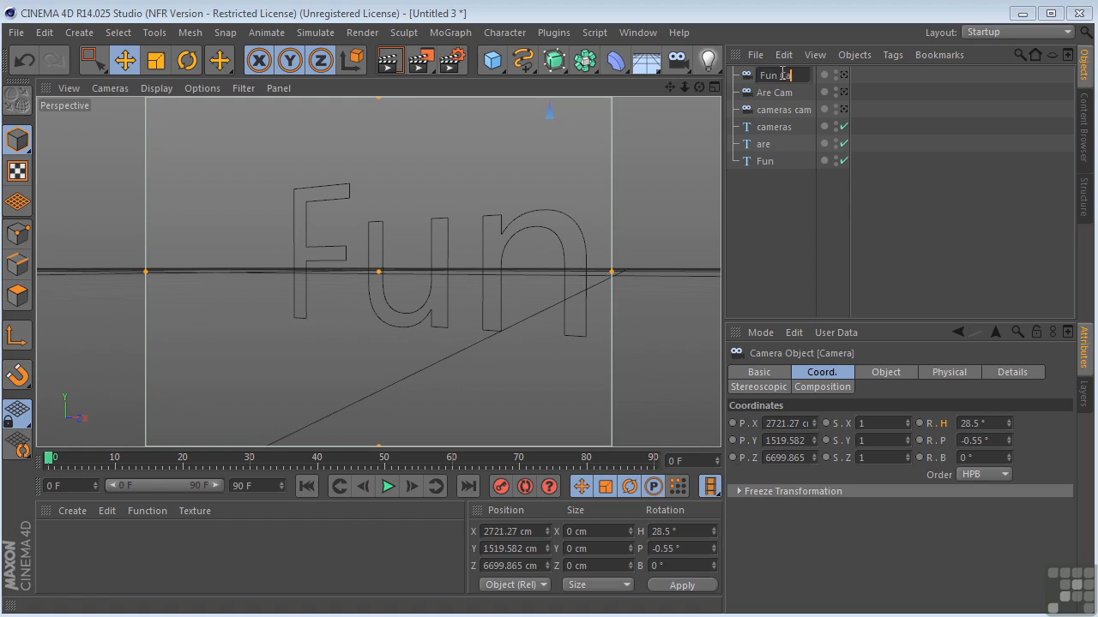
type("m")
key("Return")
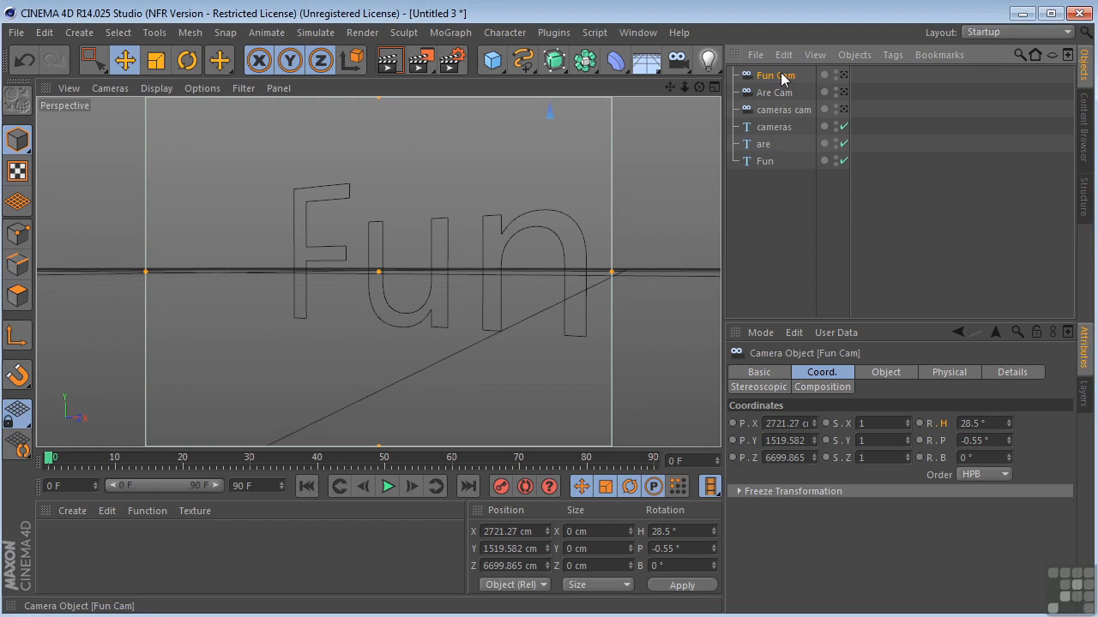
Look through cameras cam, Are Cam and Fun Cam in turn to check the framing of each text
left_click(845, 110)
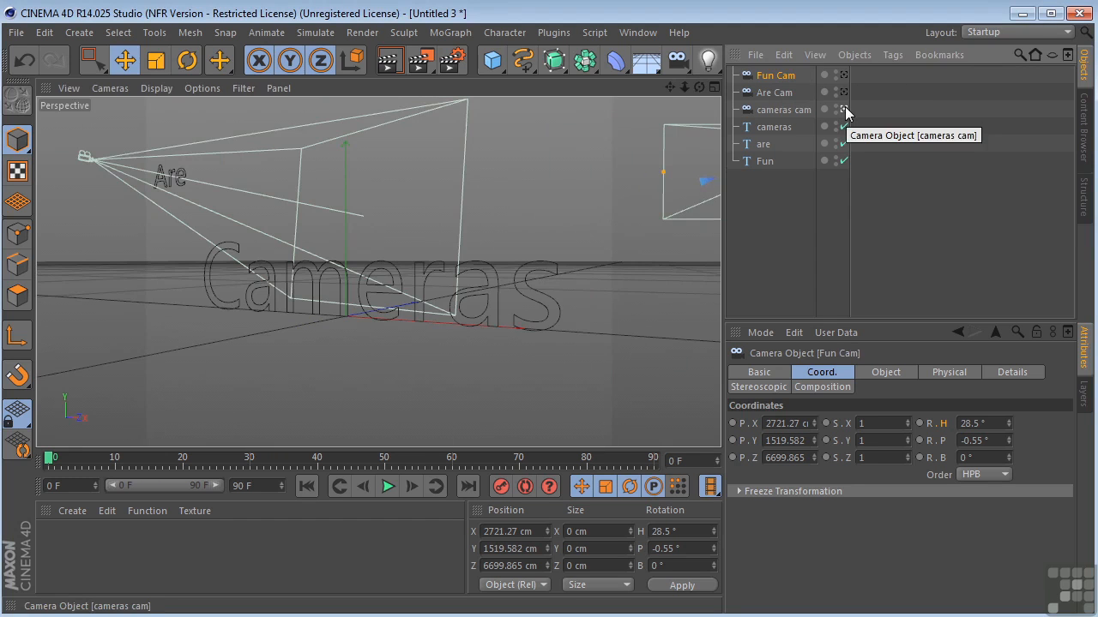
left_click(845, 93)
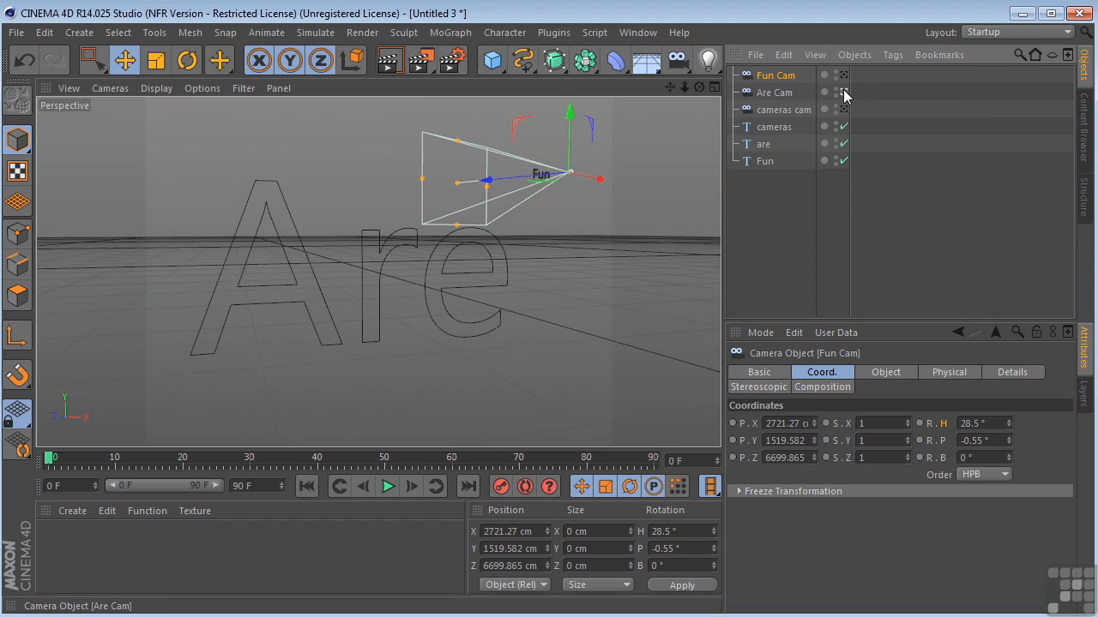
left_click(843, 75)
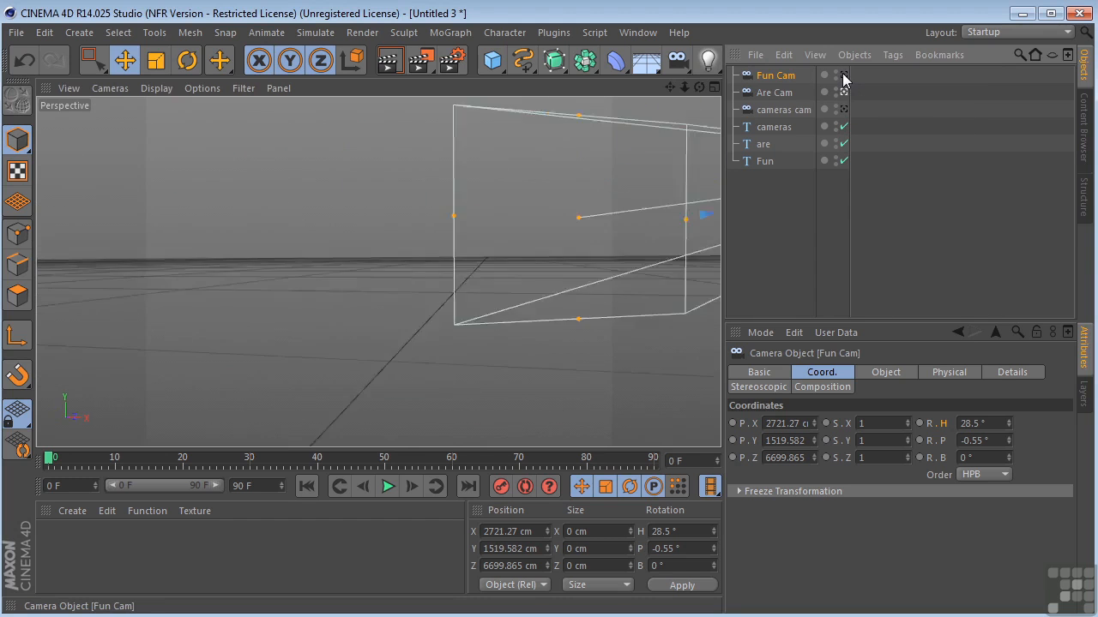
left_click(843, 75)
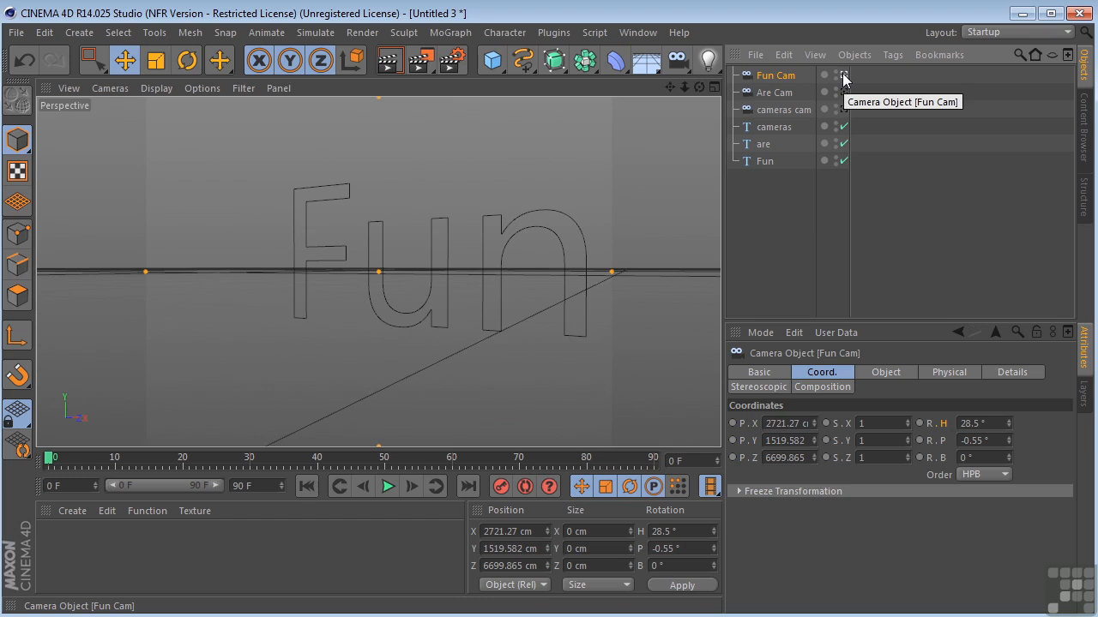
Create a Camera Morph from Fun Cam, Are Cam and cameras cam
left_click(766, 109, "shift")
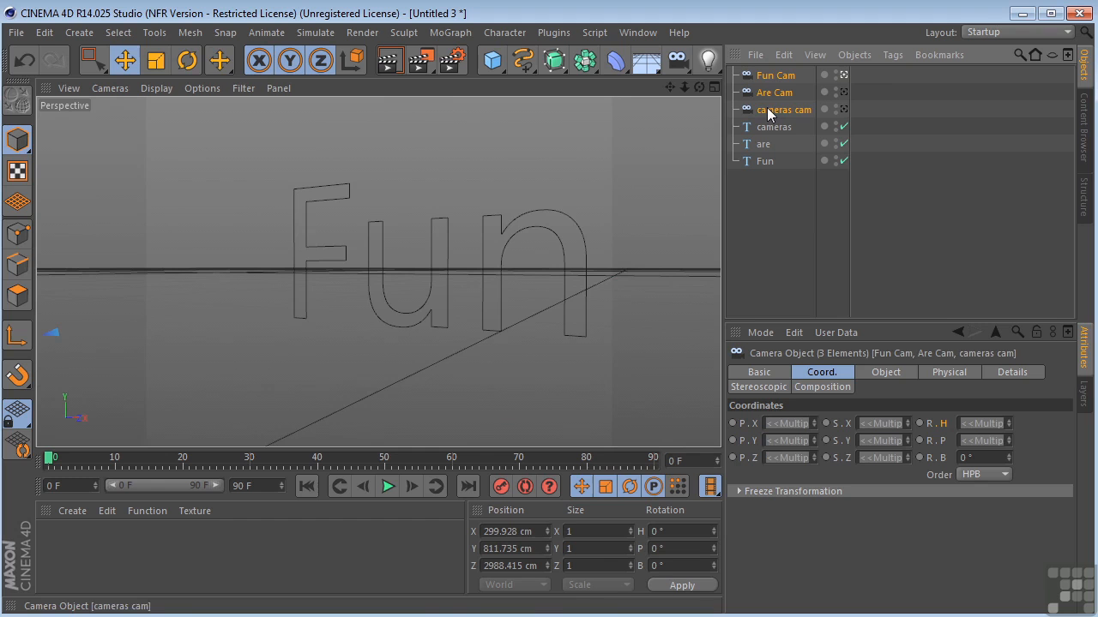
left_click(79, 31)
mouse_move(109, 195)
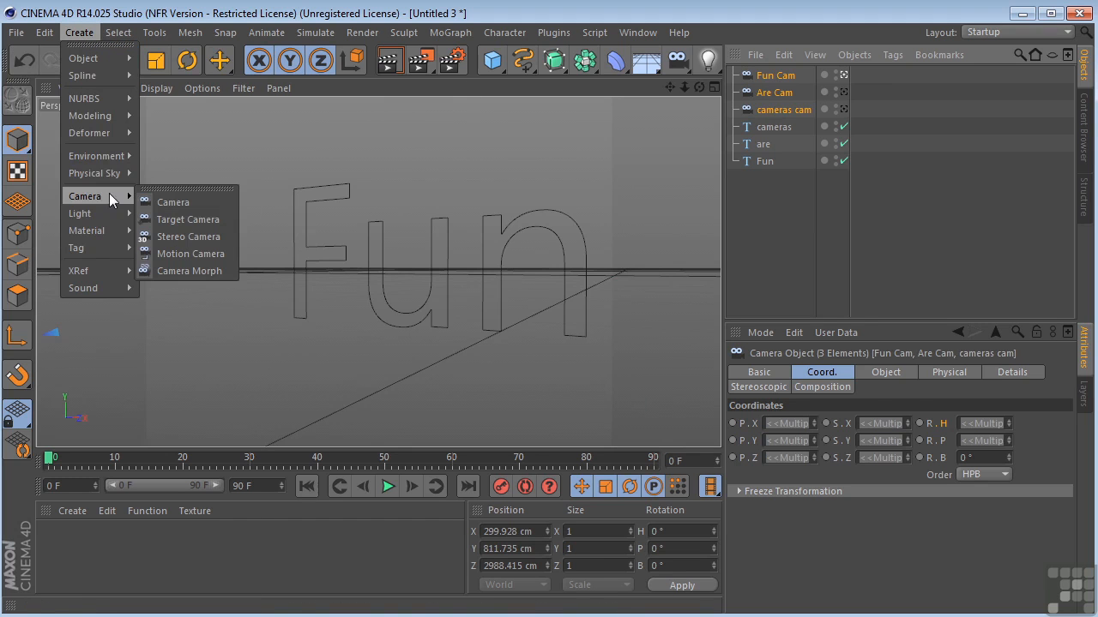
left_click(196, 271)
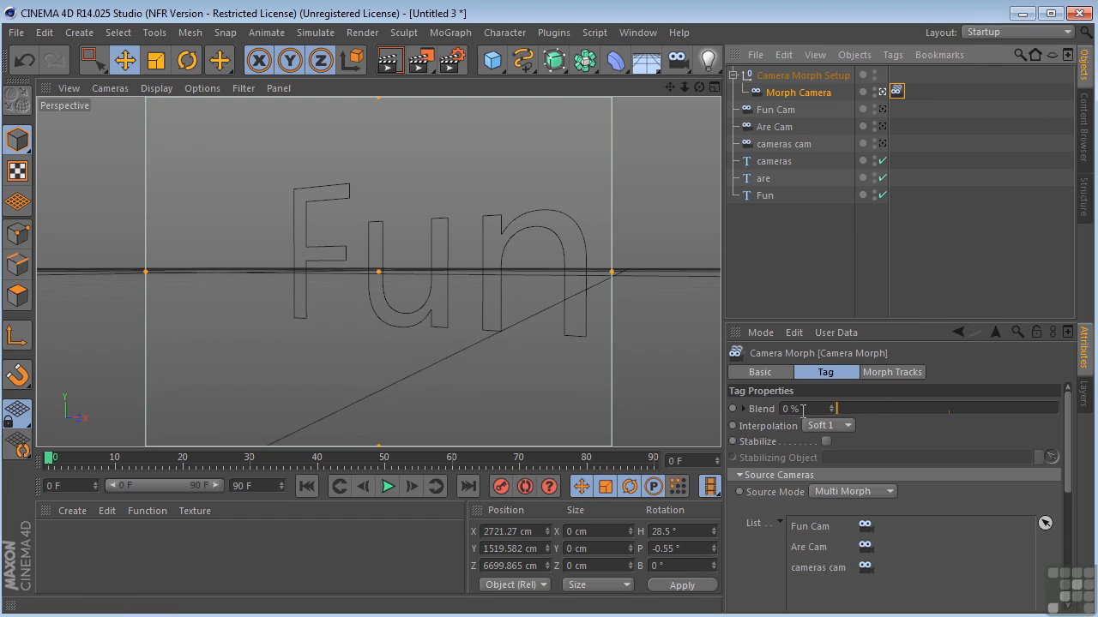
Keyframe the Camera Morph's Blend at 100% on frame 0 and at 0% on frame 90
left_click_drag(841, 408, 1063, 427)
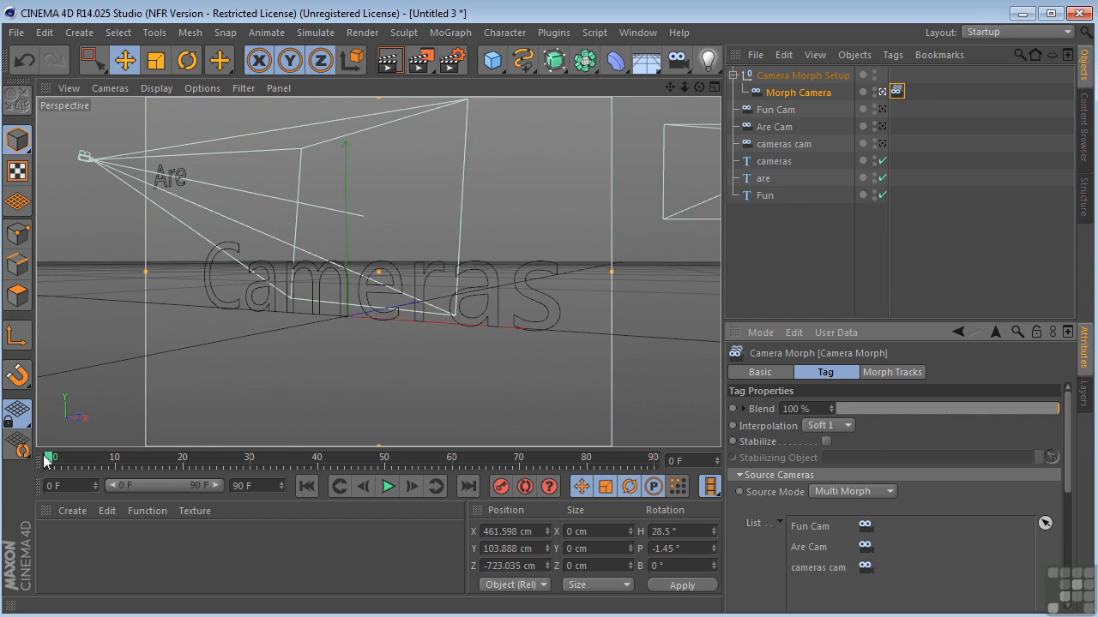
left_click(734, 409)
left_click_drag(49, 462, 206, 472)
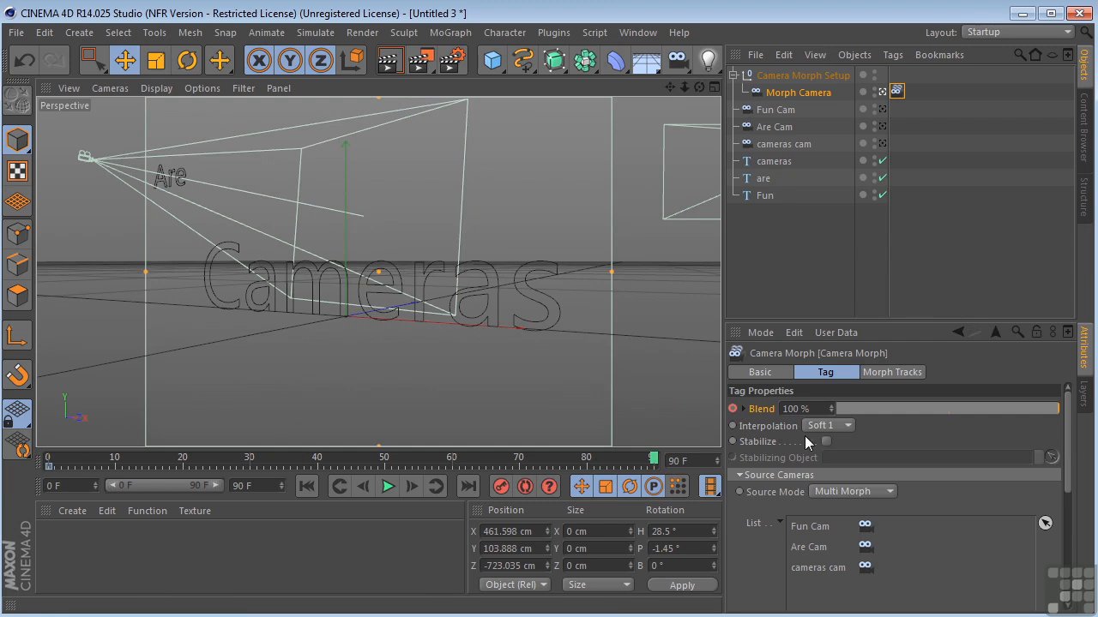
left_click_drag(1061, 416, 815, 413)
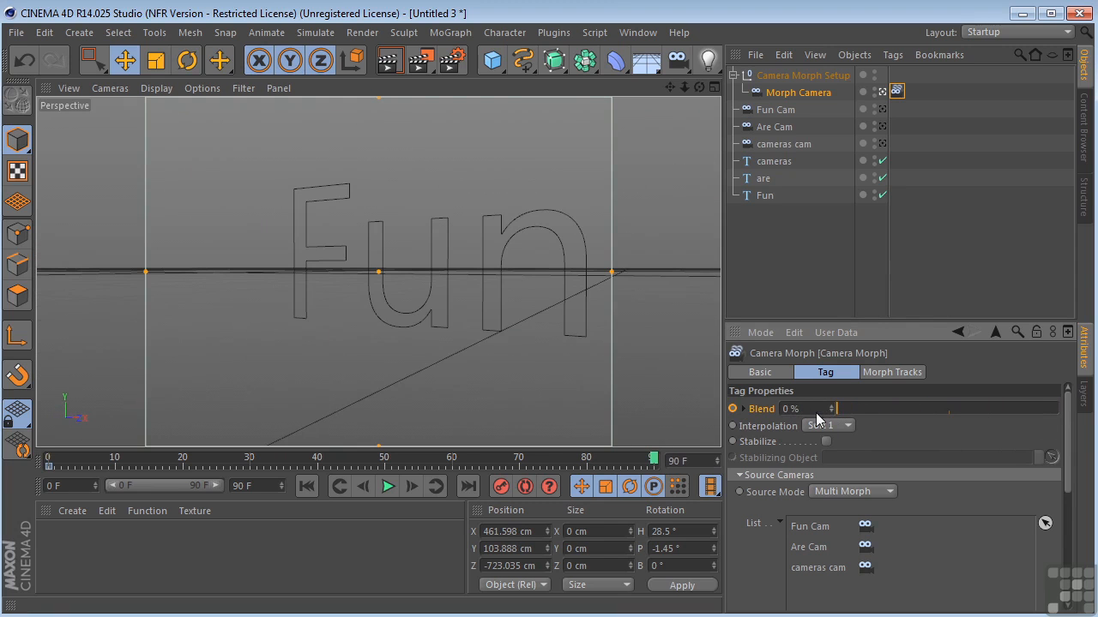
left_click(732, 409)
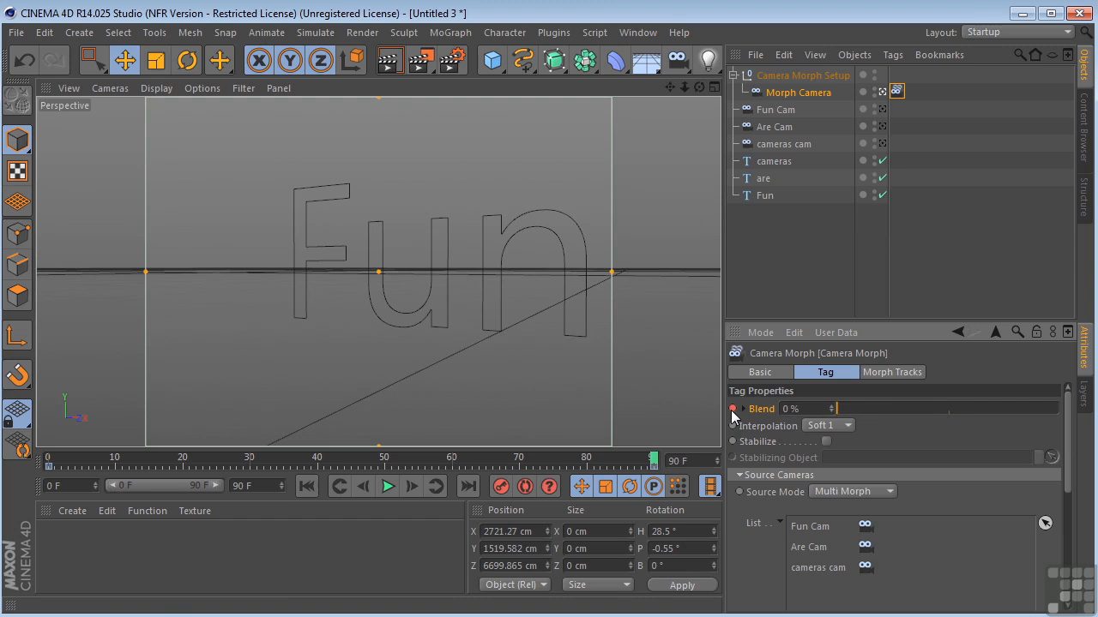
Play the morph animation from the start and examine the camera's travel in the Perspective and Top views
left_click(307, 486)
left_click(389, 487)
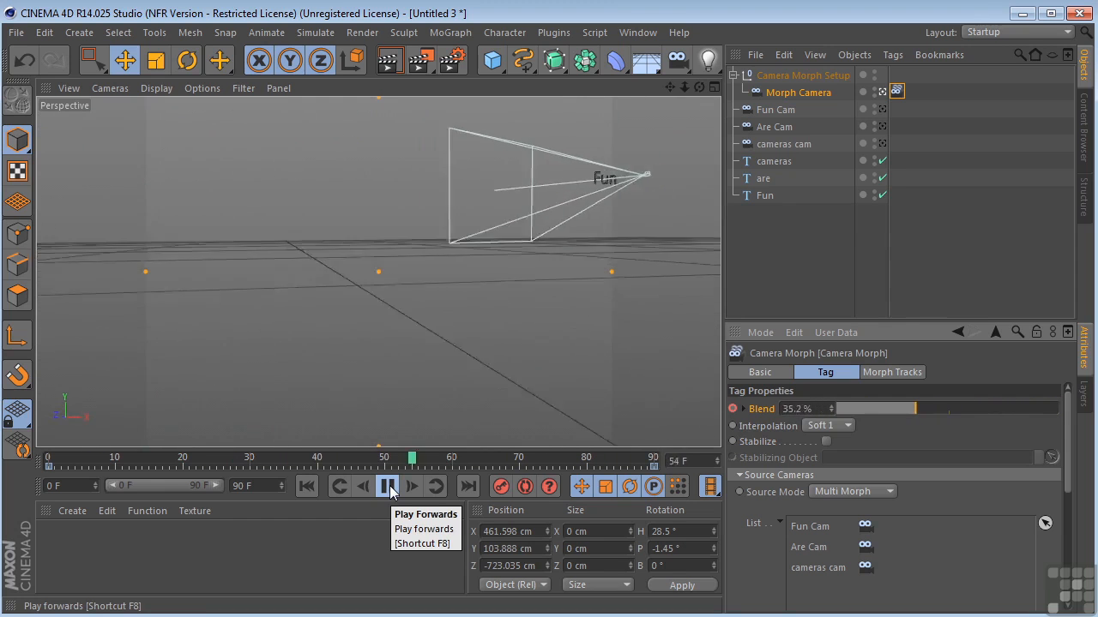
middle_click(418, 350)
middle_click(560, 201)
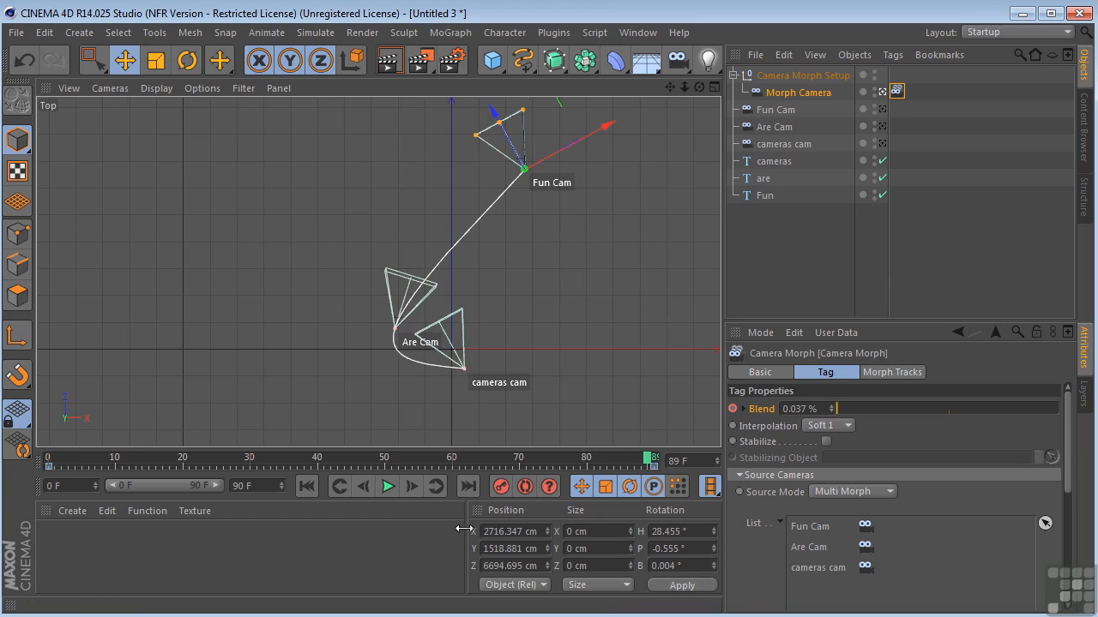
left_click(387, 488)
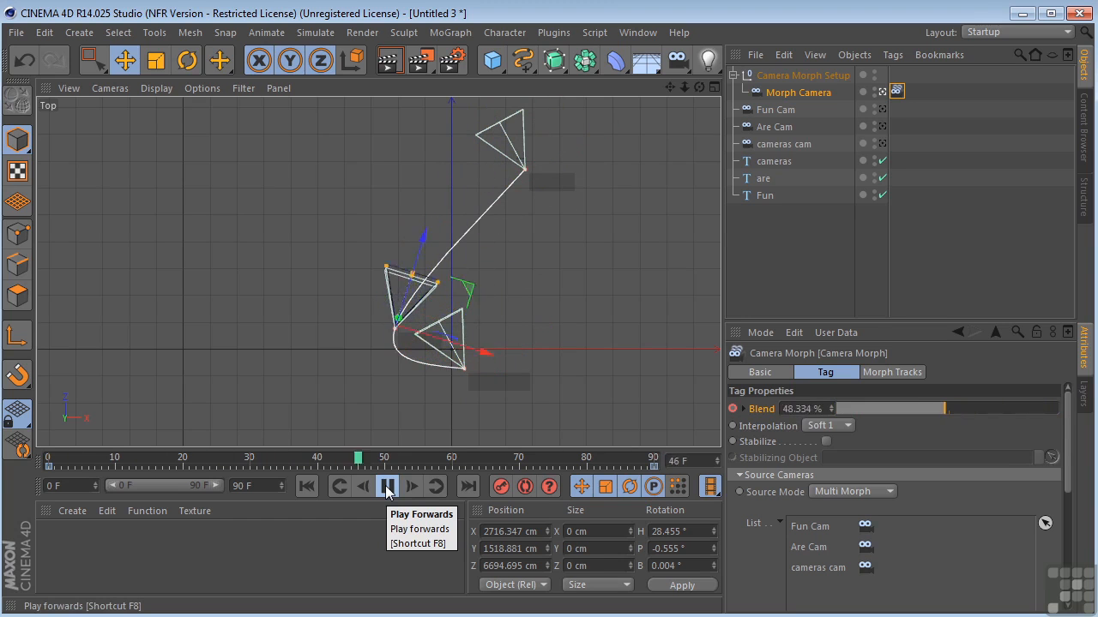
middle_click(472, 285)
middle_click(242, 176)
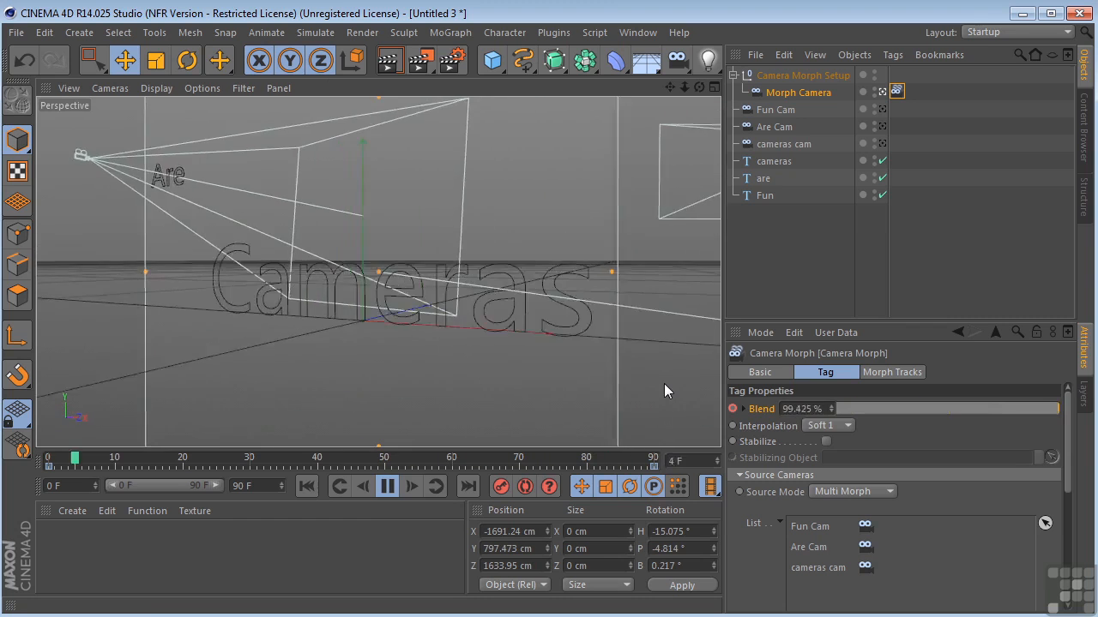
Try Linear interpolation on the Camera Morph, check the path in the Top view, and switch back to Soft 1
left_click(844, 427)
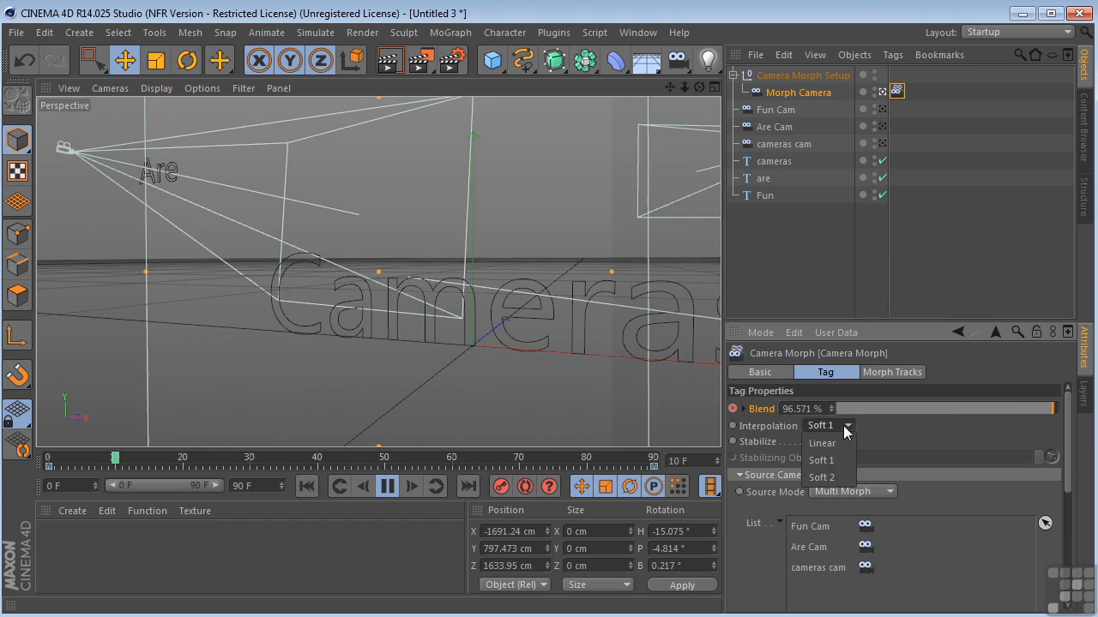
left_click(834, 442)
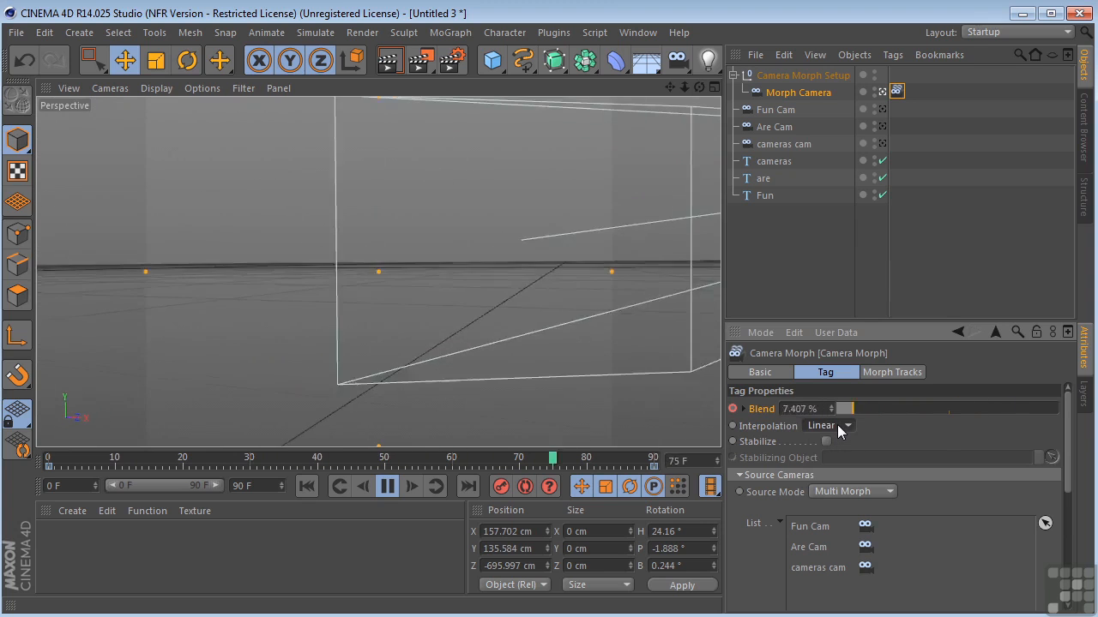
middle_click(407, 257)
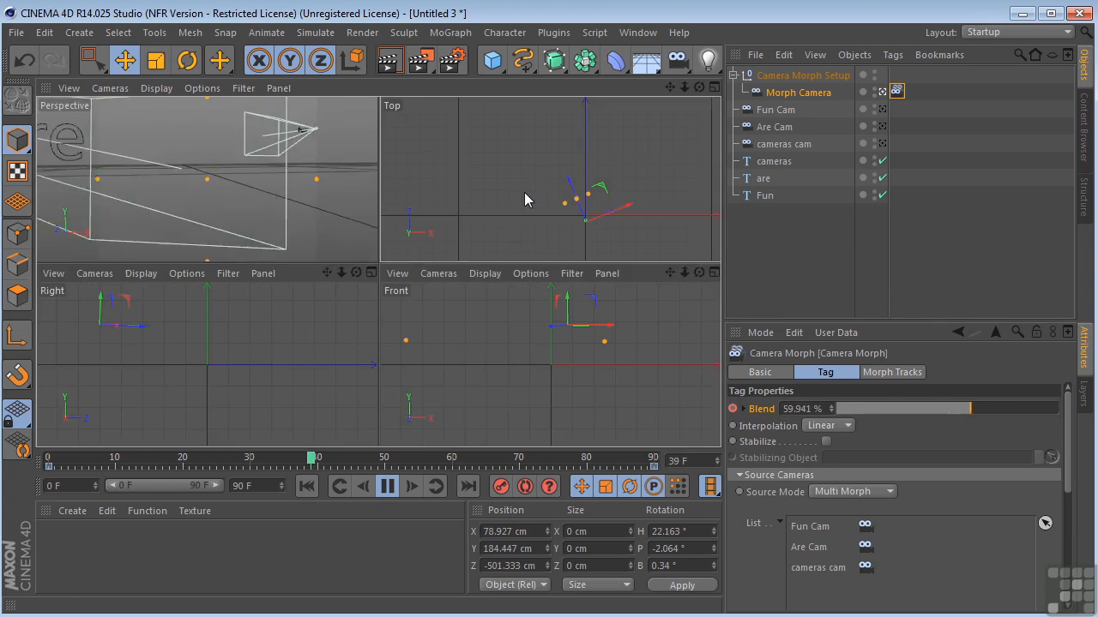
middle_click(524, 192)
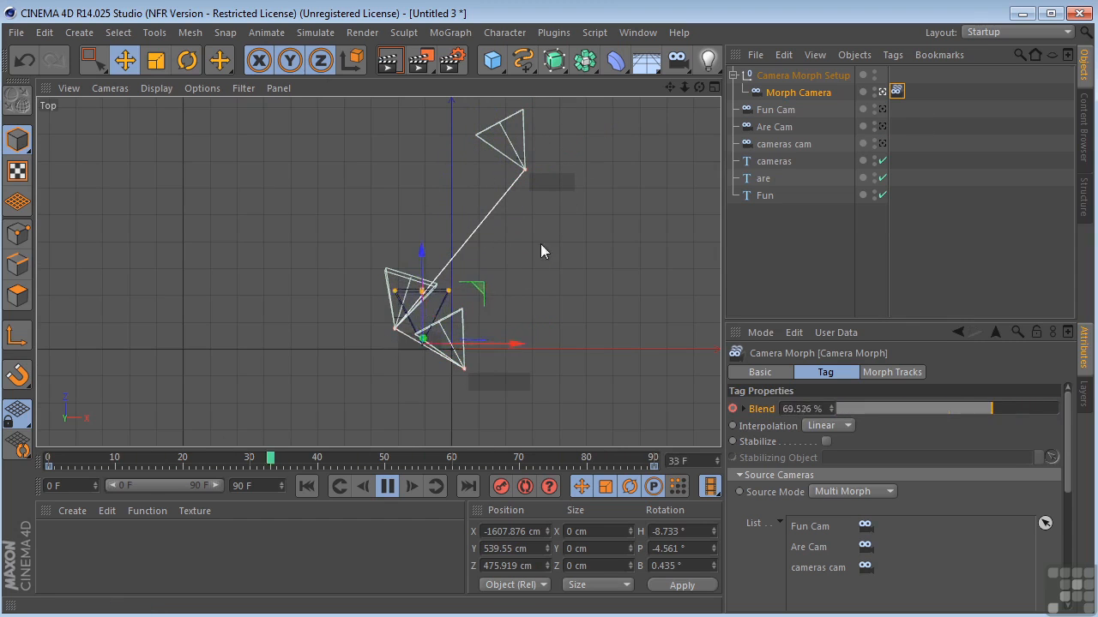
left_click(825, 427)
left_click(825, 460)
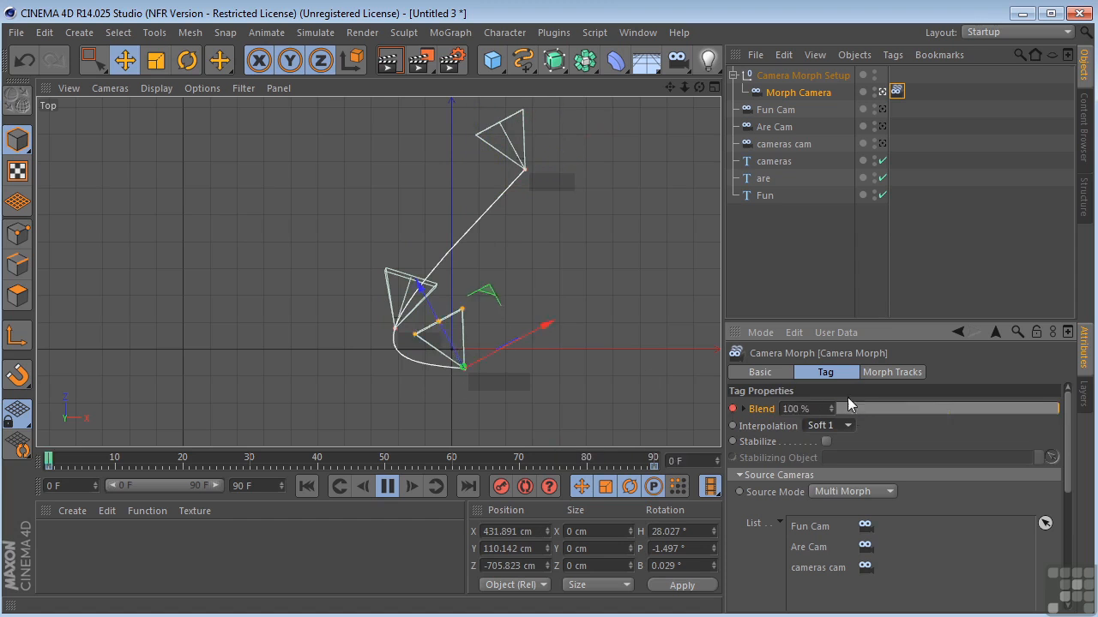
Set the Camera Morph's interpolation to Soft 2 and play the animation in the Perspective view to check the motion
left_click(847, 427)
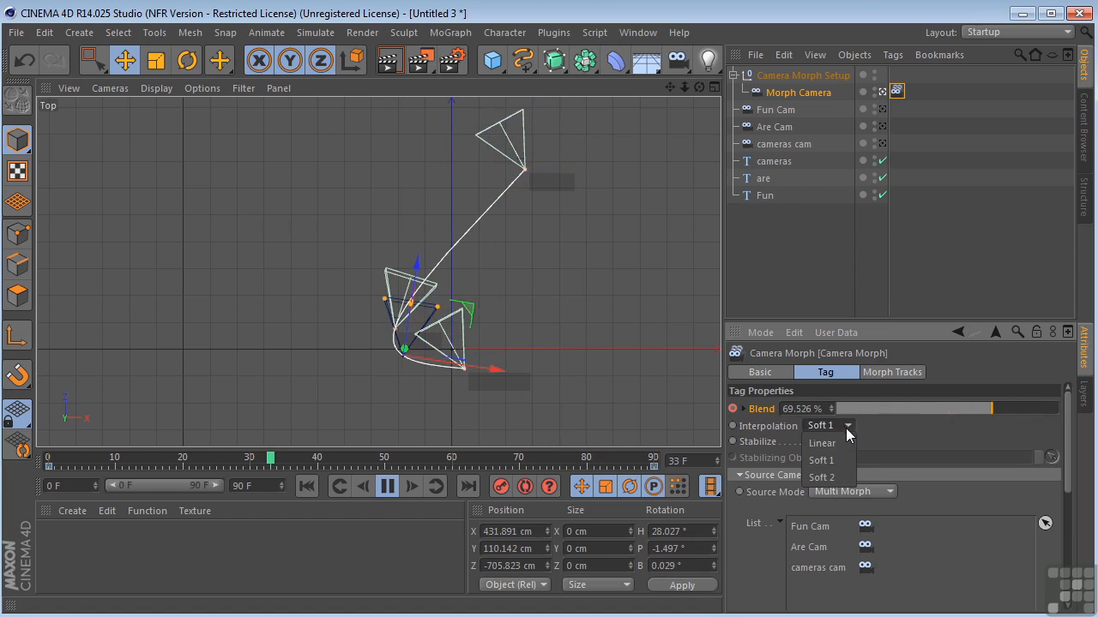
left_click(827, 479)
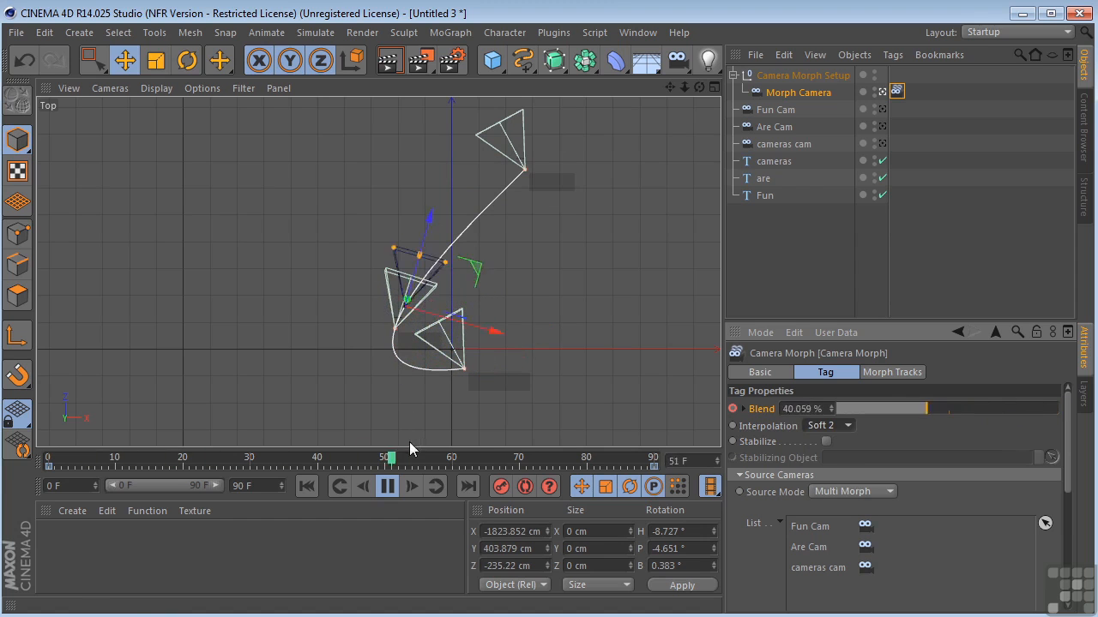
middle_click(399, 342)
middle_click(288, 178)
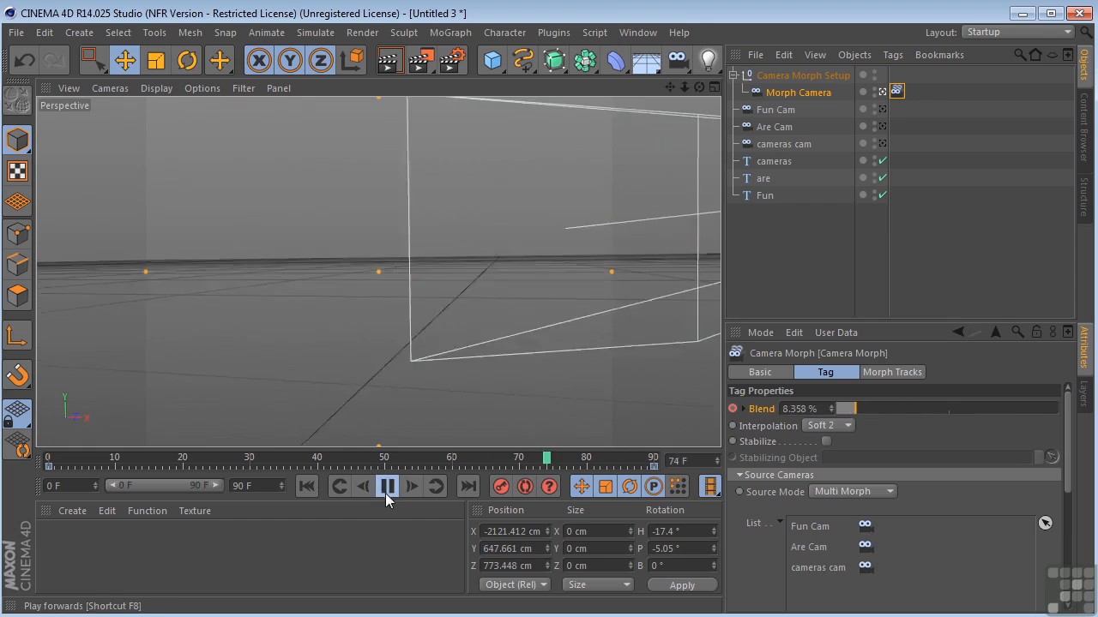
left_click(386, 486)
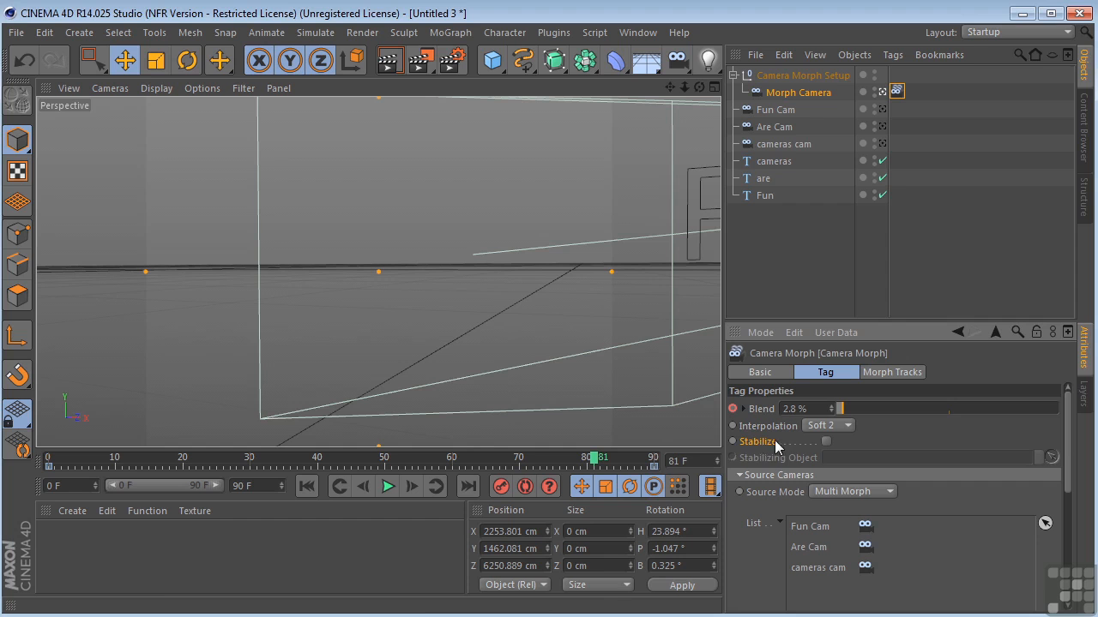
left_click(387, 486)
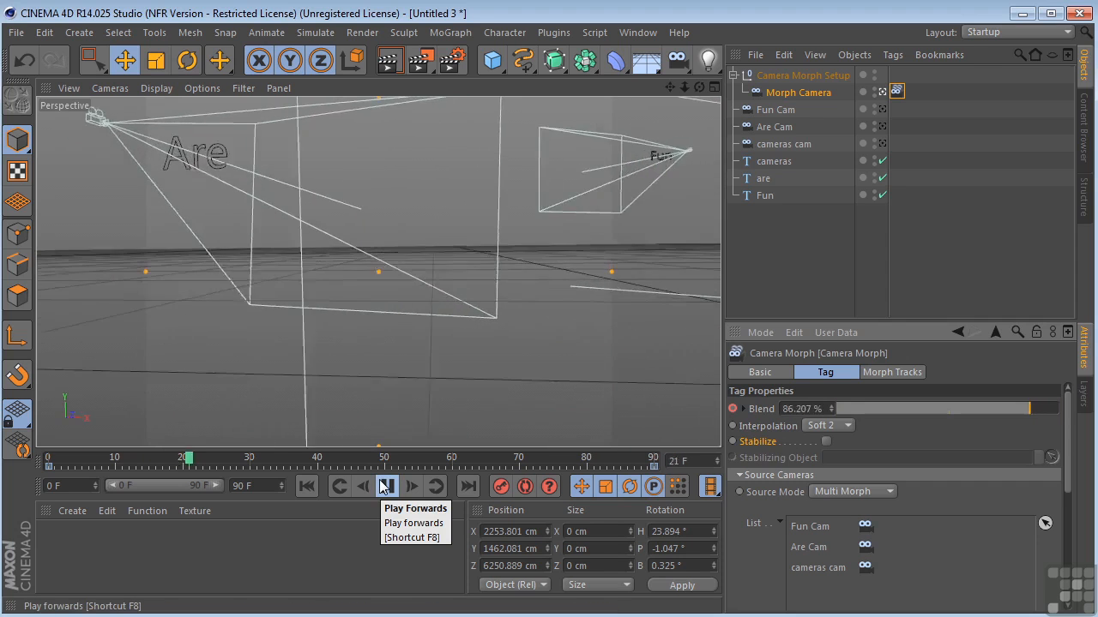